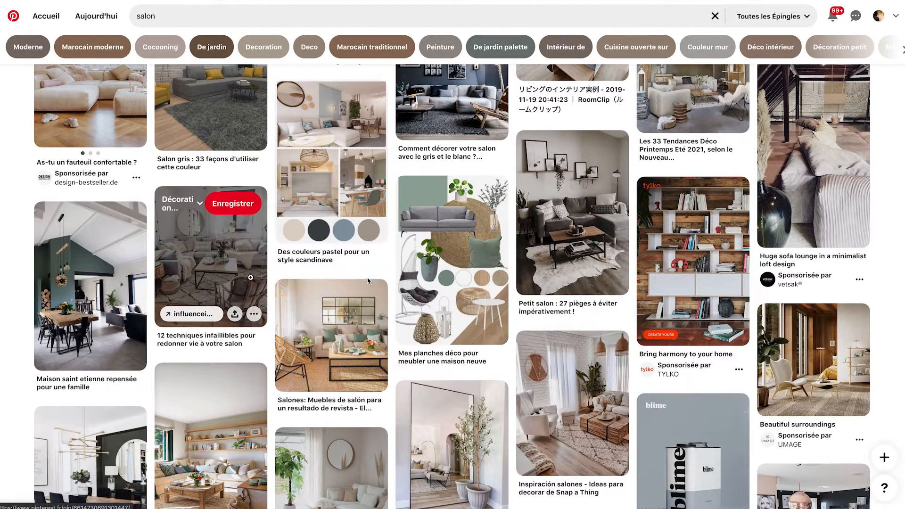
# Browse the "salon" results, open the living room pin with the beige corner sofa and wooden ceiling, and copy its image out
pyautogui.scroll(-6, 253, 281)
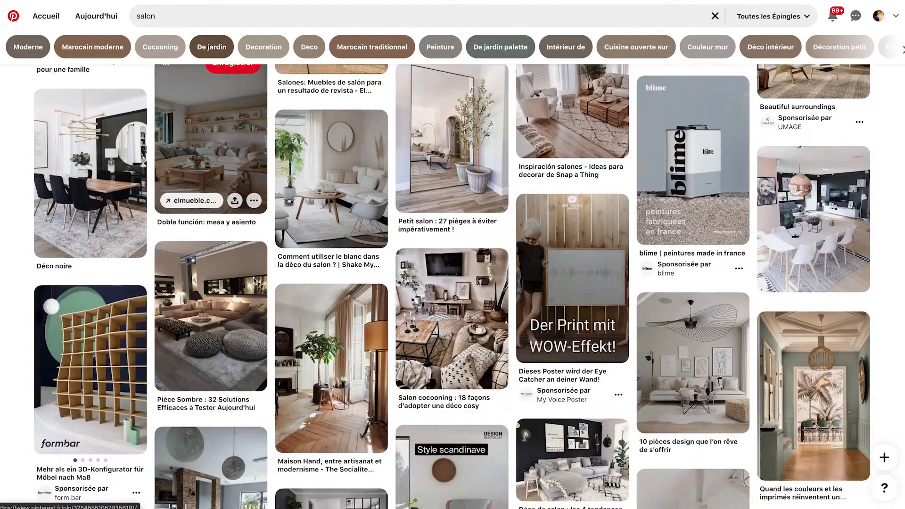
pyautogui.scroll(-6, 253, 279)
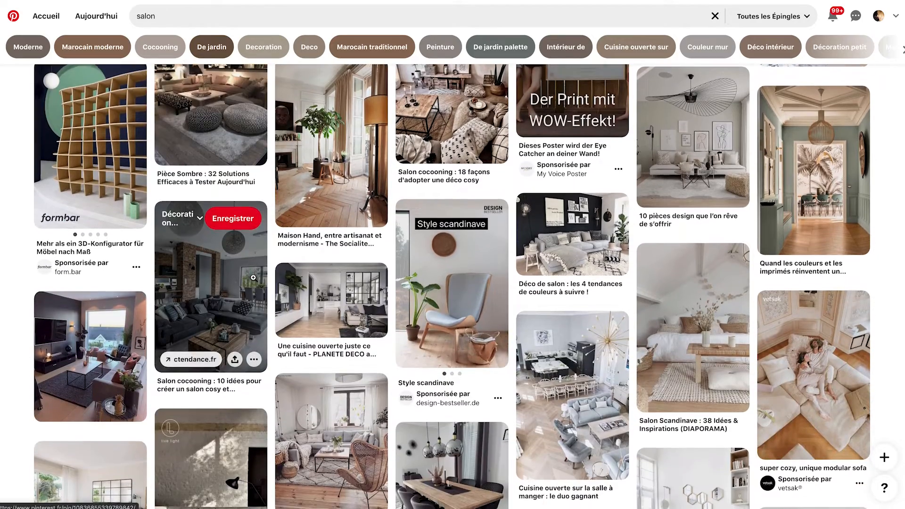
pyautogui.scroll(-4, 253, 281)
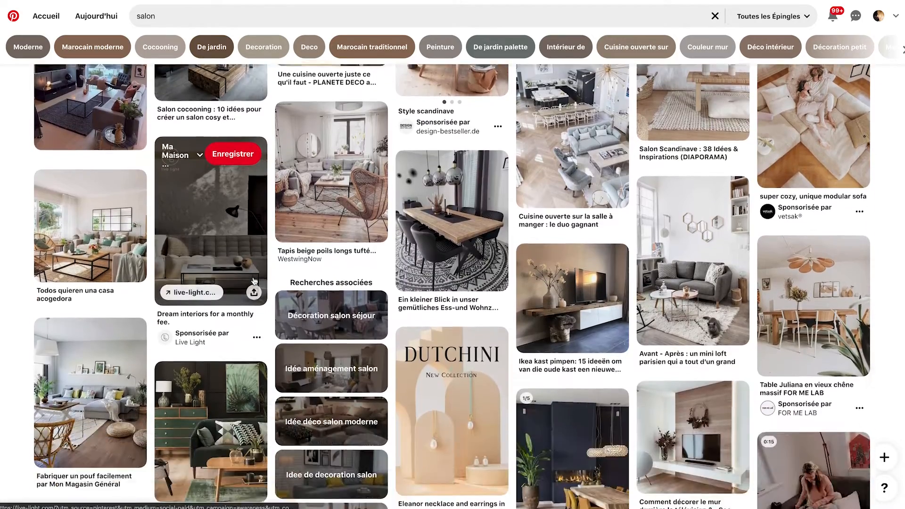
pyautogui.scroll(-4, 254, 280)
pyautogui.scroll(15, 254, 278)
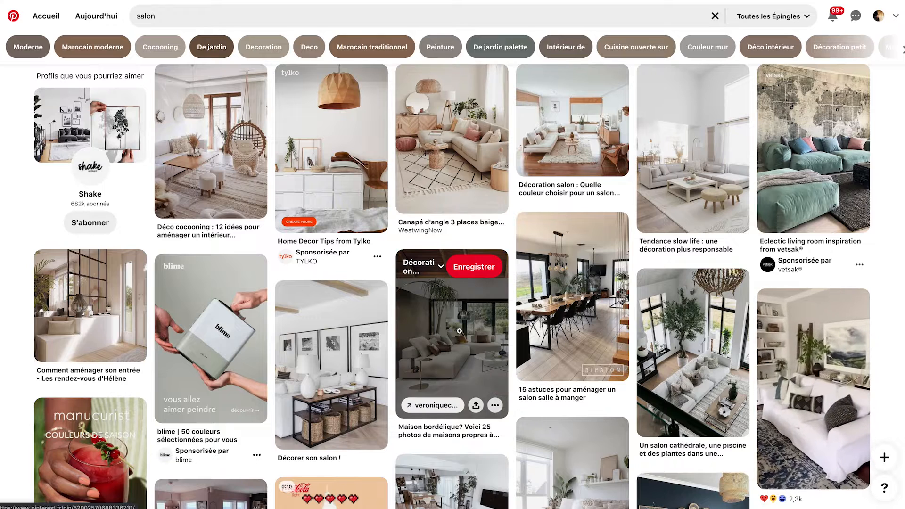
pyautogui.click(459, 338)
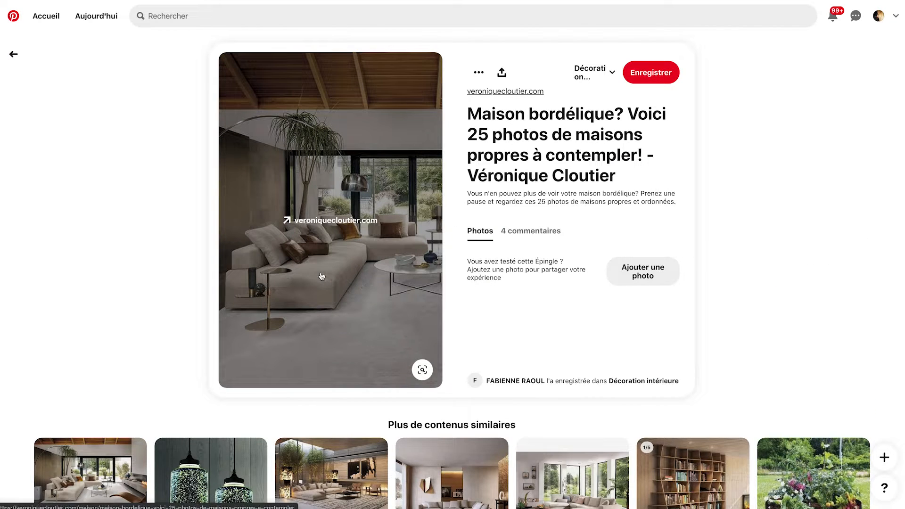
pyautogui.moveTo(322, 270); pyautogui.dragTo(886, 317)
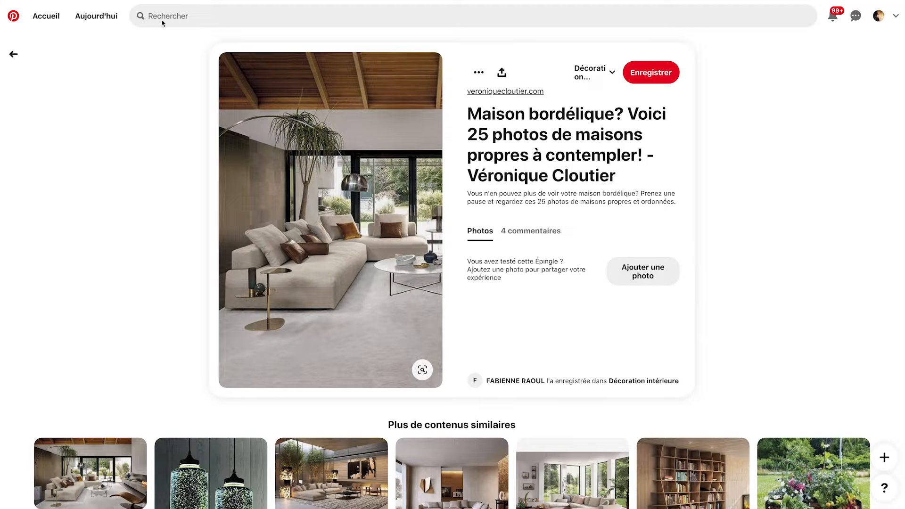
# Search for "table basse ronde", open the pin of the slatted wooden Mura table and copy its image out
pyautogui.click(180, 13)
pyautogui.write('table basse ronde')
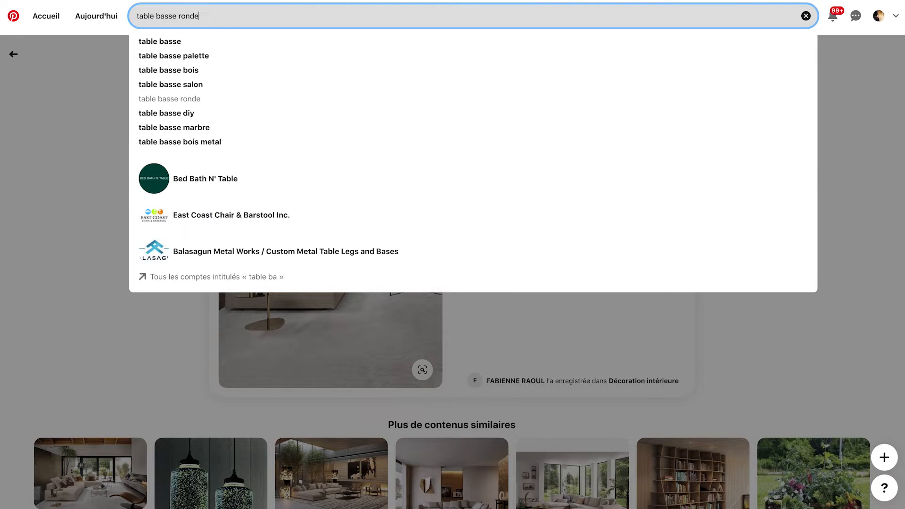
pyautogui.press('Return')
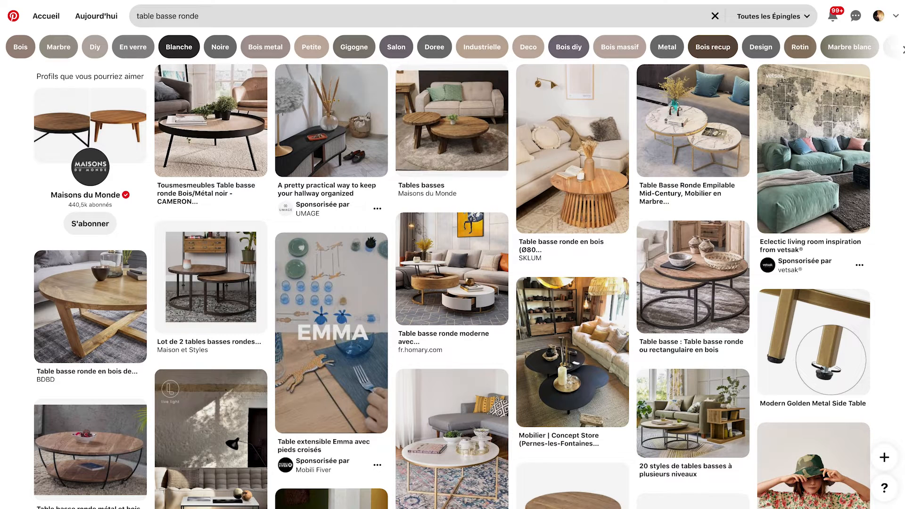
pyautogui.scroll(-4, 305, 200)
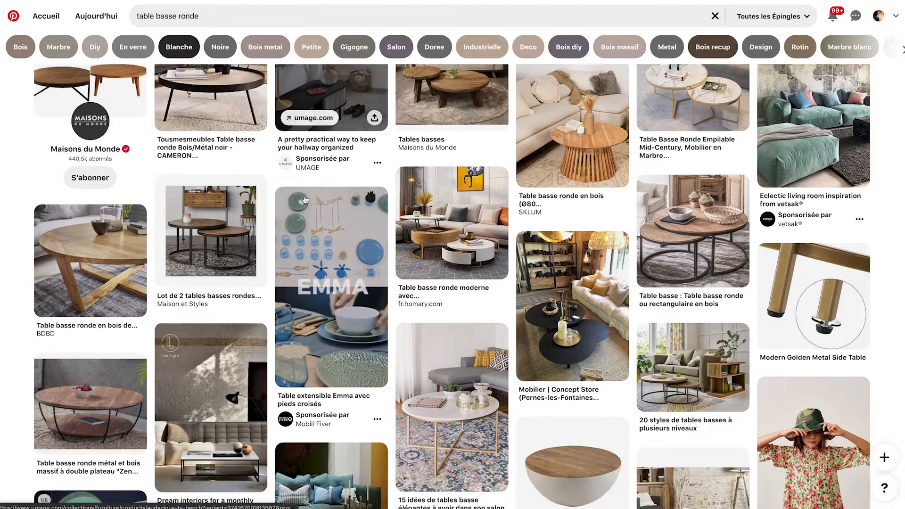
pyautogui.scroll(-4, 305, 200)
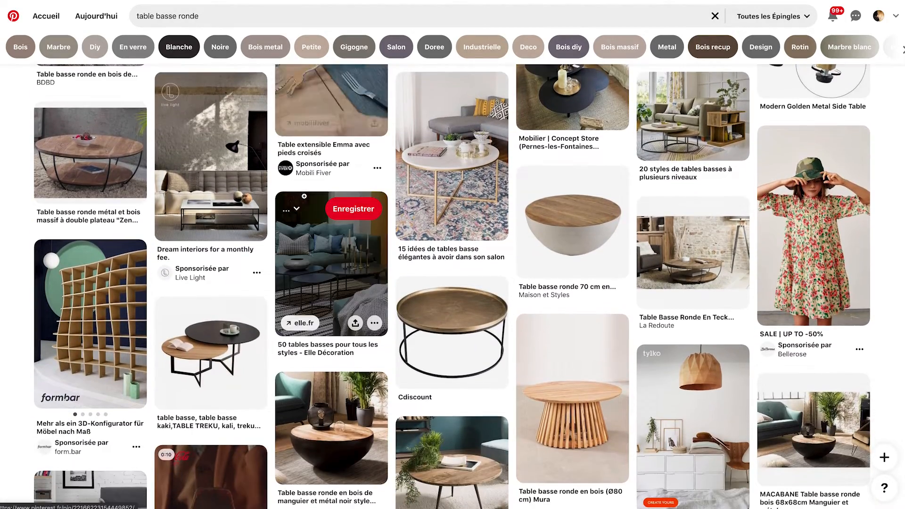
pyautogui.scroll(-2, 304, 196)
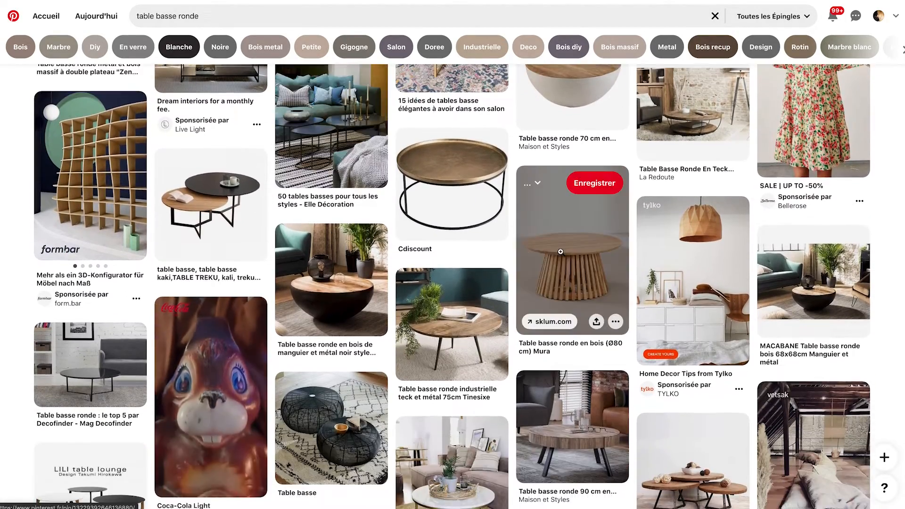
pyautogui.click(559, 252)
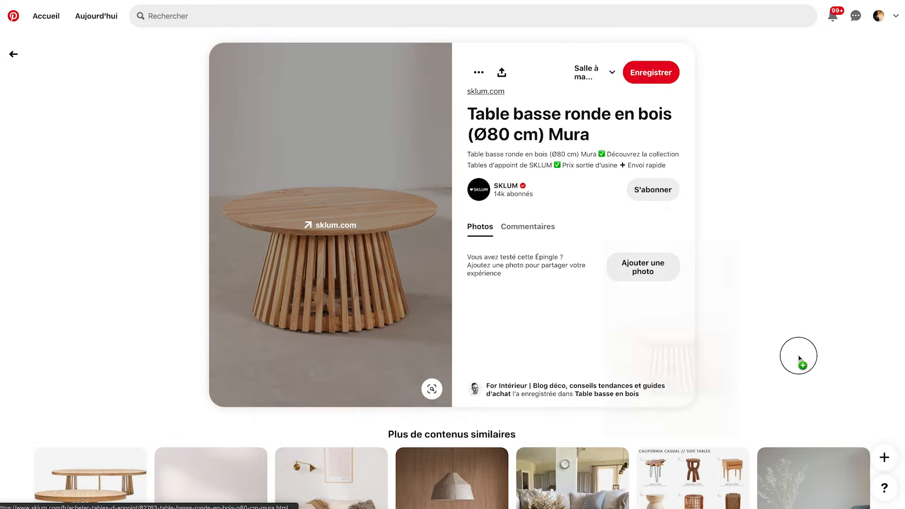
# Follow similar pins through the round wooden drum table to the black Rodan Coffee Table, copy its image out and return
pyautogui.scroll(-5, 470, 305)
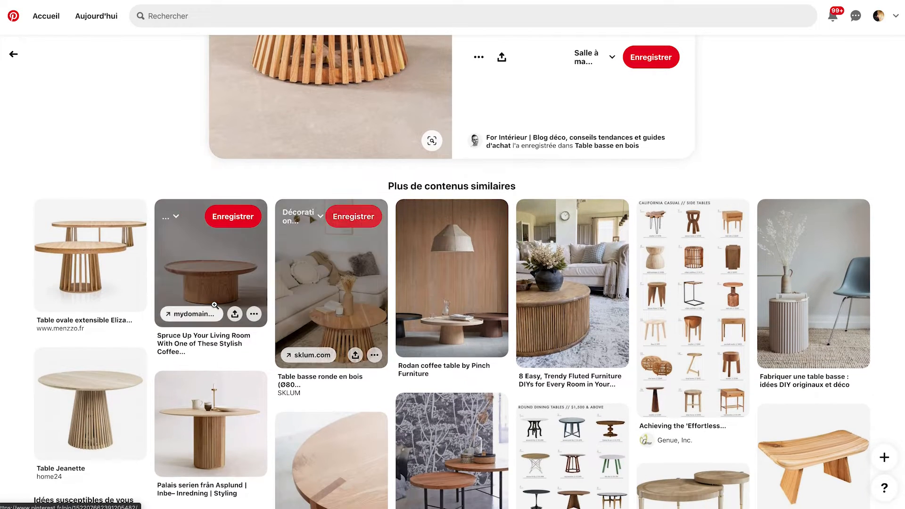
pyautogui.click(214, 290)
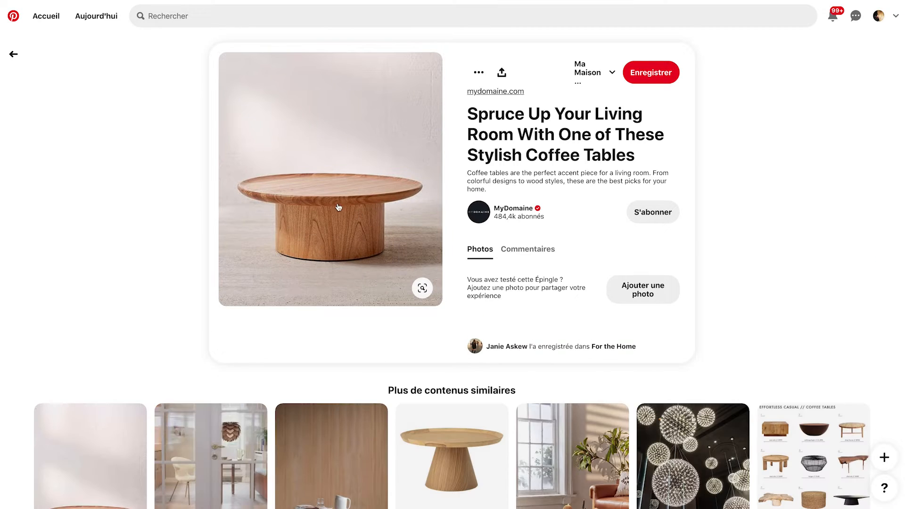
pyautogui.scroll(-9, 390, 265)
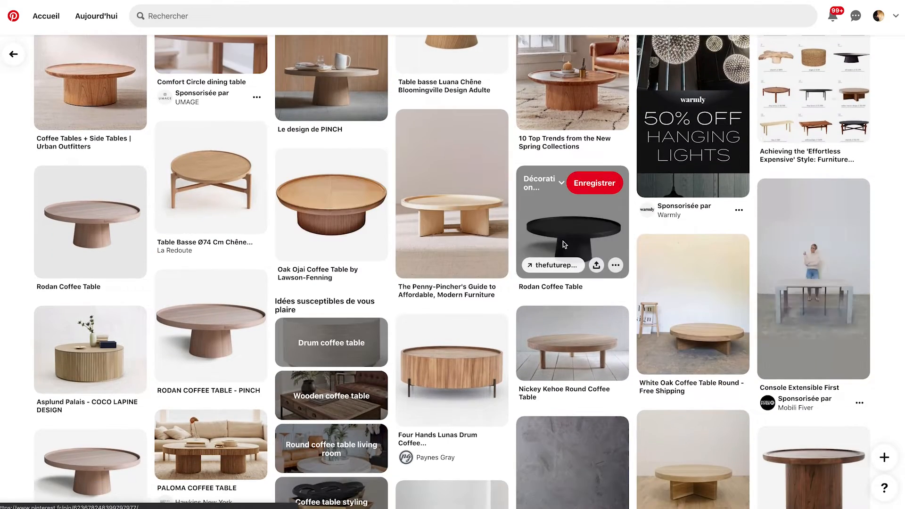
pyautogui.click(564, 244)
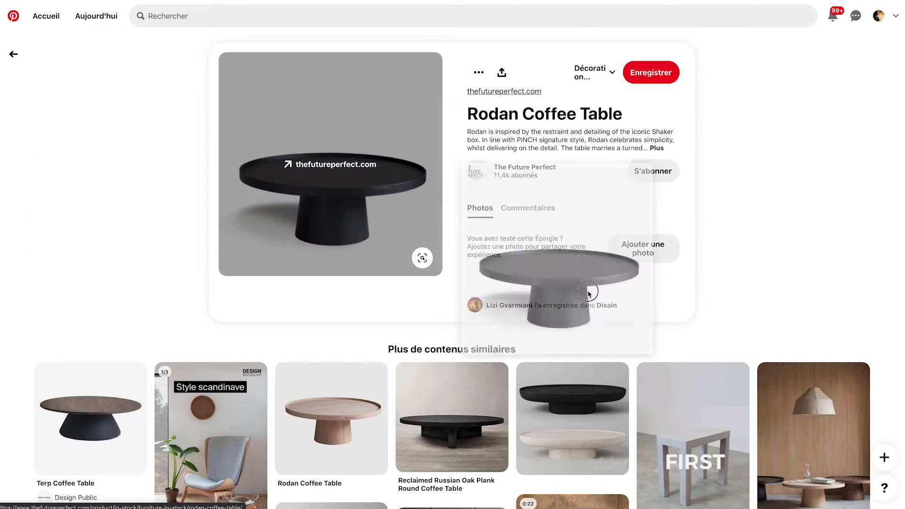
pyautogui.click(13, 54)
pyautogui.scroll(5, 269, 260)
pyautogui.scroll(-6, 268, 261)
pyautogui.scroll(6, 269, 260)
# Search for "lampadaire" and browse the floor lamp results for an arched model
pyautogui.click(198, 16)
pyautogui.write('lampadair')
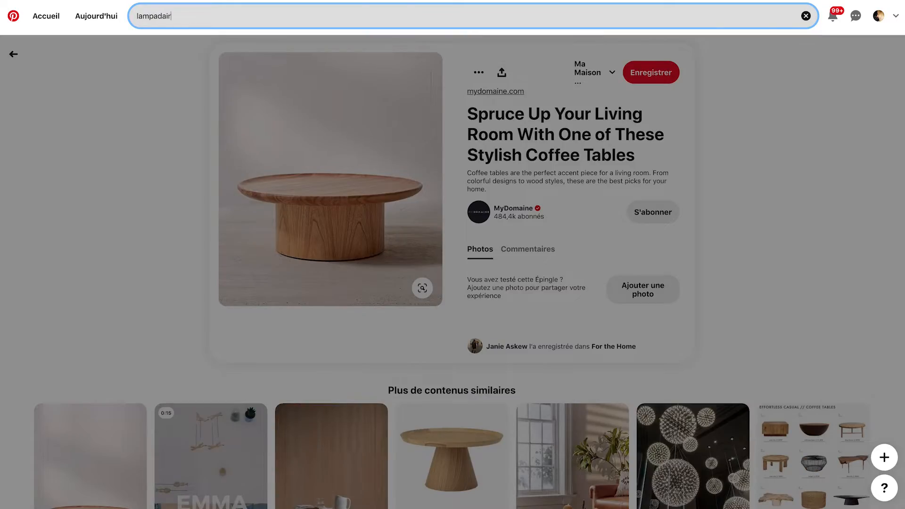
pyautogui.write('e')
pyautogui.press('Return')
pyautogui.scroll(-7, 381, 233)
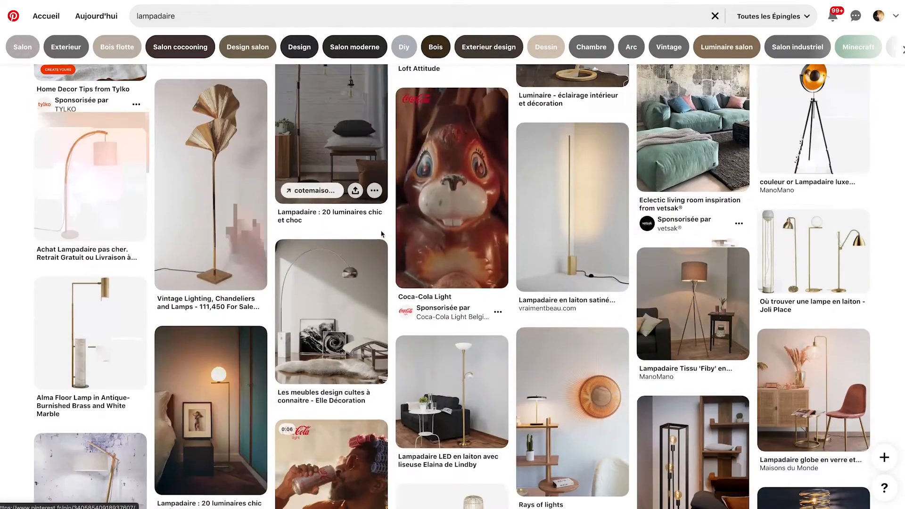
pyautogui.scroll(-10, 323, 320)
pyautogui.scroll(15, 321, 330)
pyautogui.scroll(-3, 316, 342)
# Open the ELLE arc lamp pin, pick the Arco Floor Lamp from its similar pins and copy that image out
pyautogui.click(314, 372)
pyautogui.scroll(-6, 80, 262)
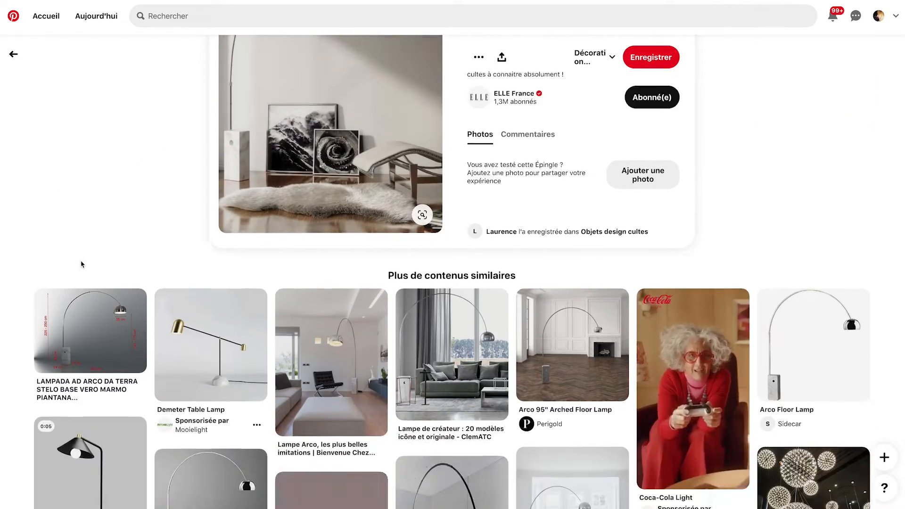
pyautogui.click(825, 205)
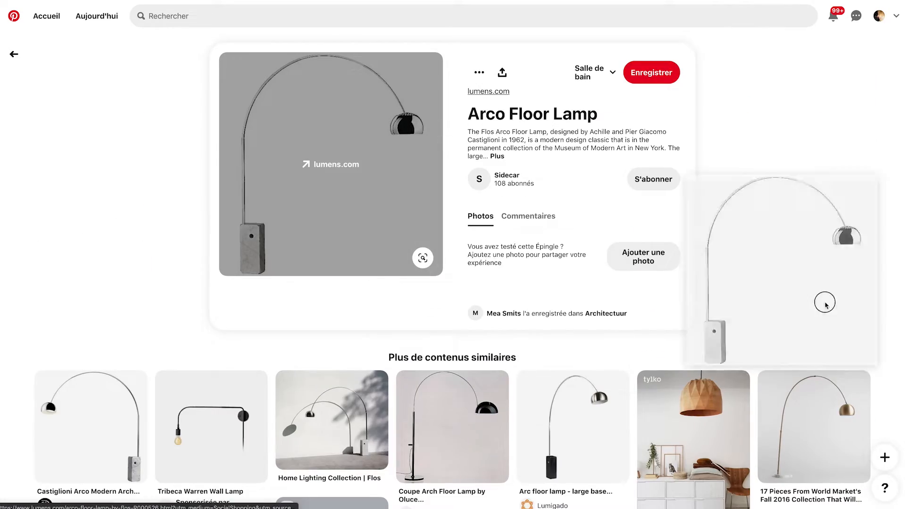
pyautogui.scroll(-4, 659, 370)
pyautogui.click(564, 280)
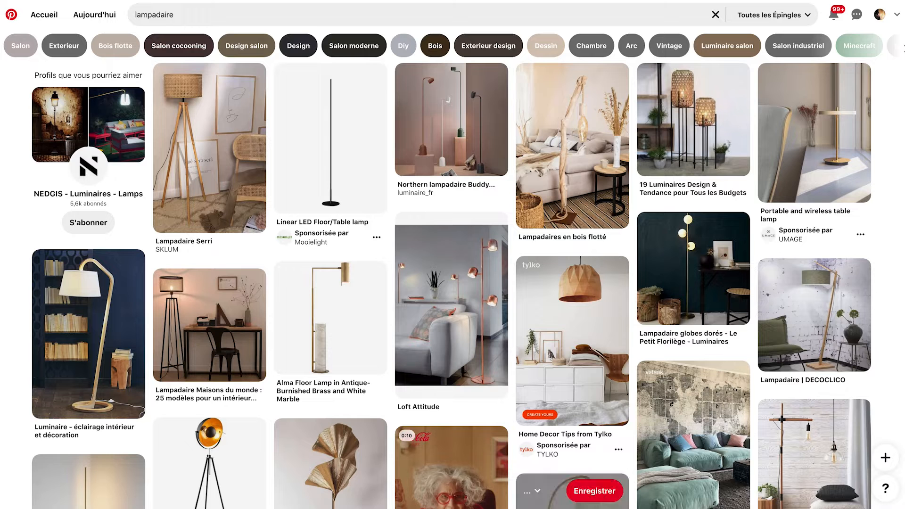
# Search for "coussin ocre velour", open the pin with the red-orange velvet cushions and return to the results
pyautogui.click(196, 15)
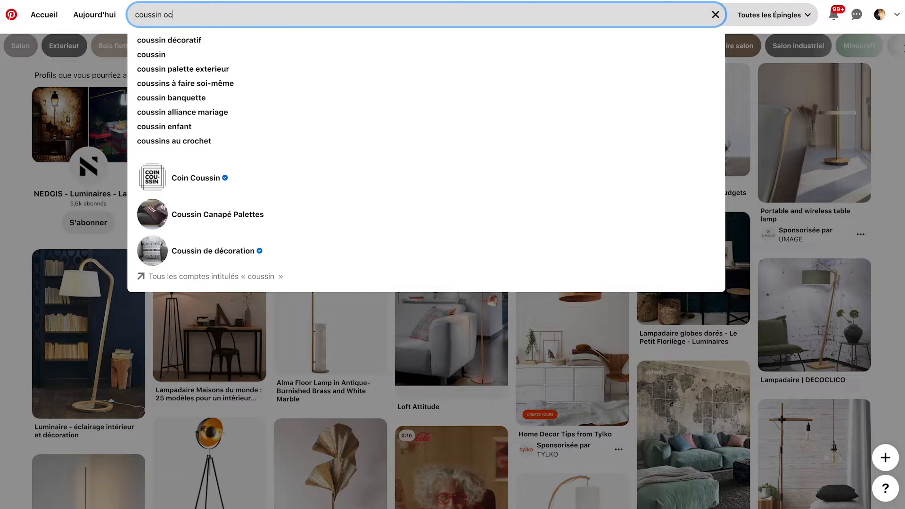
pyautogui.press('Return')
pyautogui.scroll(-12, 560, 212)
pyautogui.scroll(-3, 560, 213)
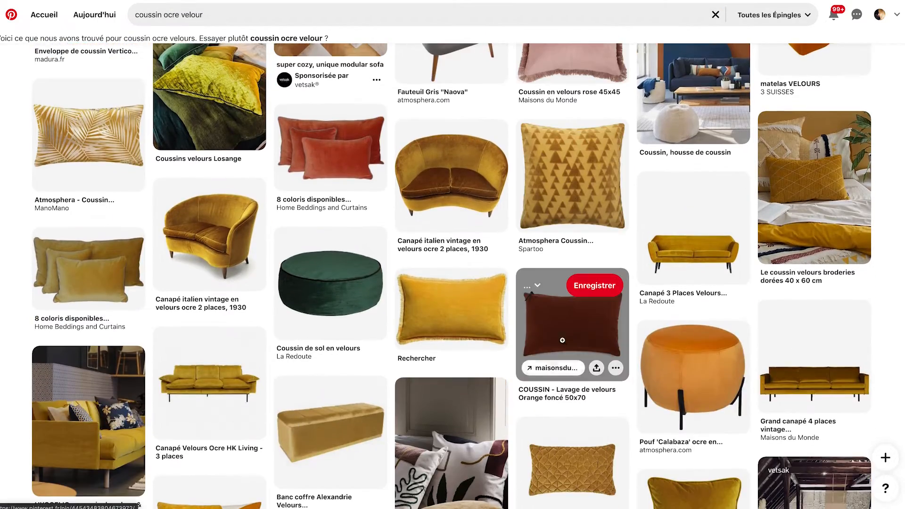
pyautogui.click(324, 148)
pyautogui.click(11, 52)
# Browse further through the ochre velvet results, view the Fauteuil Gace Ocre pin and go back
pyautogui.scroll(-15, 246, 125)
pyautogui.scroll(-10, 245, 125)
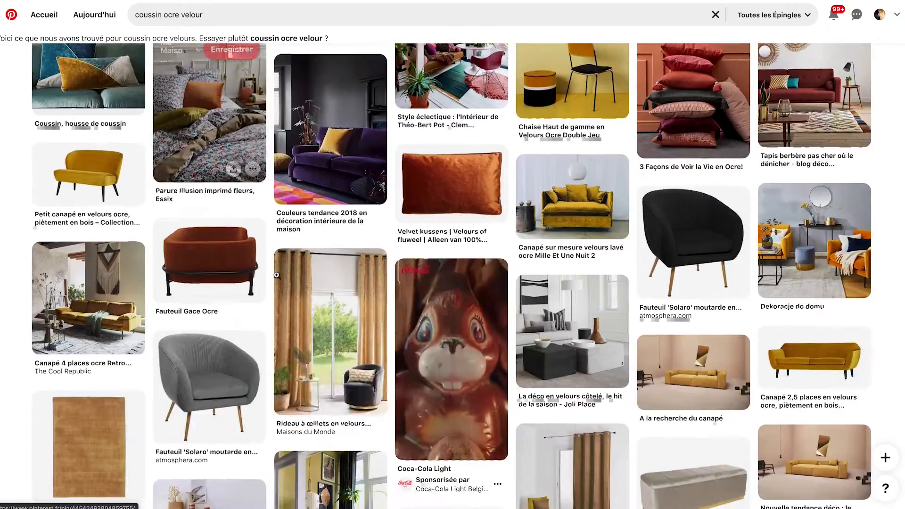
pyautogui.click(255, 268)
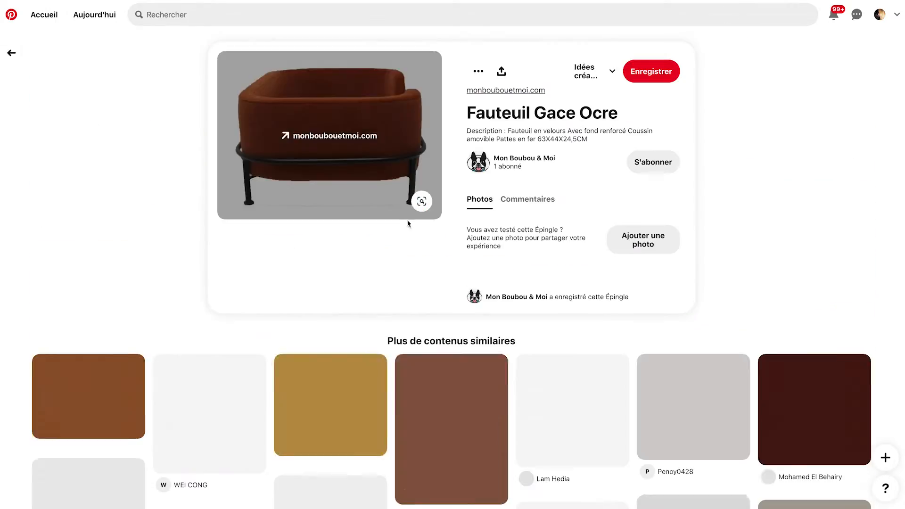
pyautogui.click(4, 53)
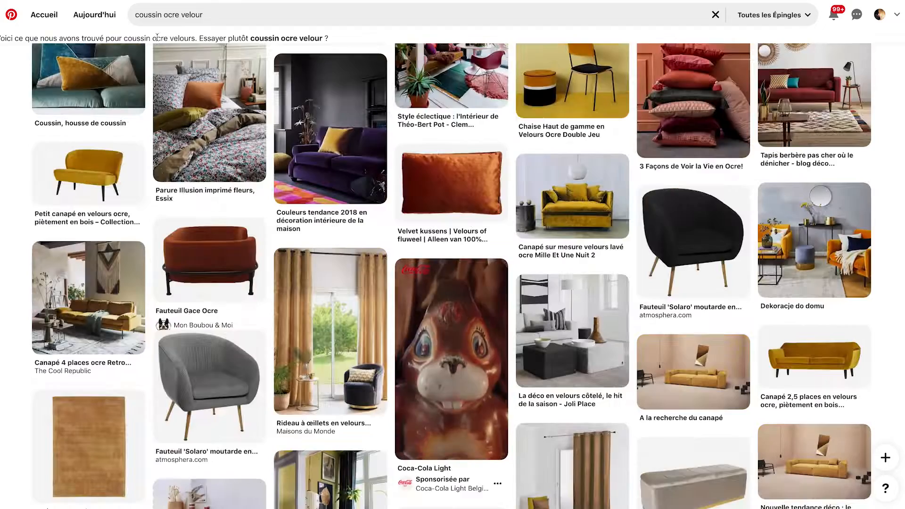
# Search for "habillage bois", open the SARGAM slatted wood pin and browse its similar pins
pyautogui.click(214, 14)
pyautogui.write('habillage bois')
pyautogui.press('Return')
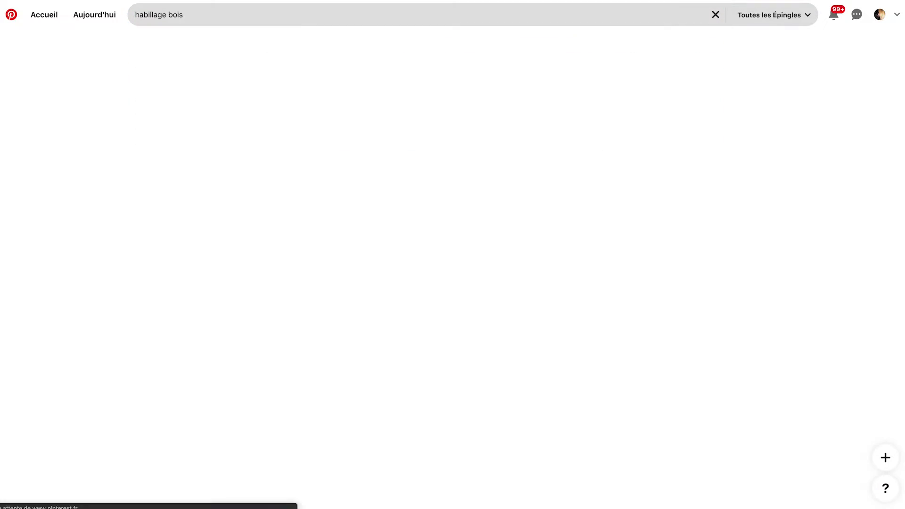
pyautogui.scroll(-4, 405, 244)
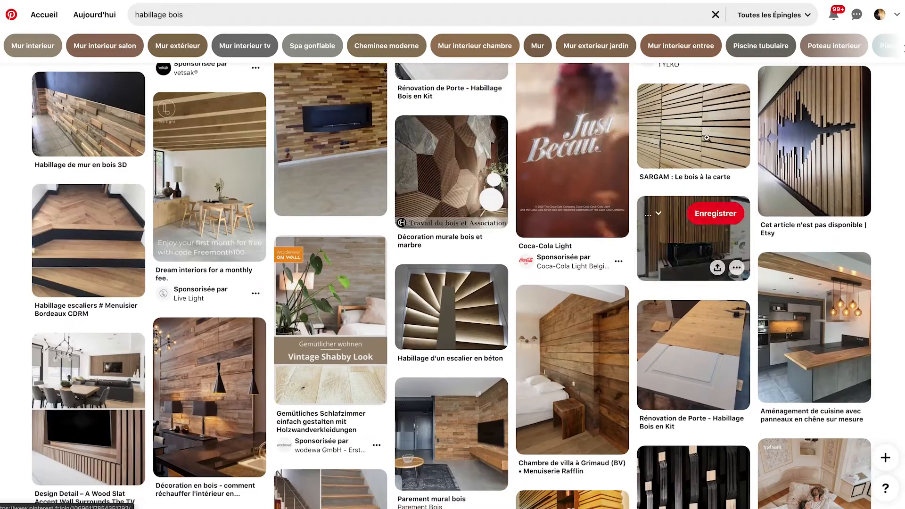
pyautogui.click(707, 138)
pyautogui.scroll(-3, 668, 165)
pyautogui.scroll(-8, 667, 165)
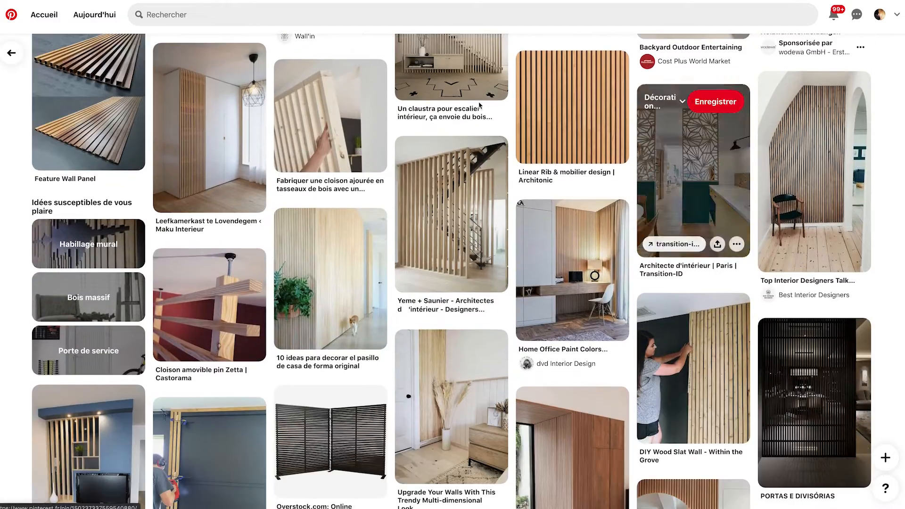
# Open the Linear Rib slatted panel pin and follow its similar pins to the dark brown URITETUT slatted wood panel
pyautogui.click(546, 111)
pyautogui.click(195, 400)
pyautogui.click(194, 430)
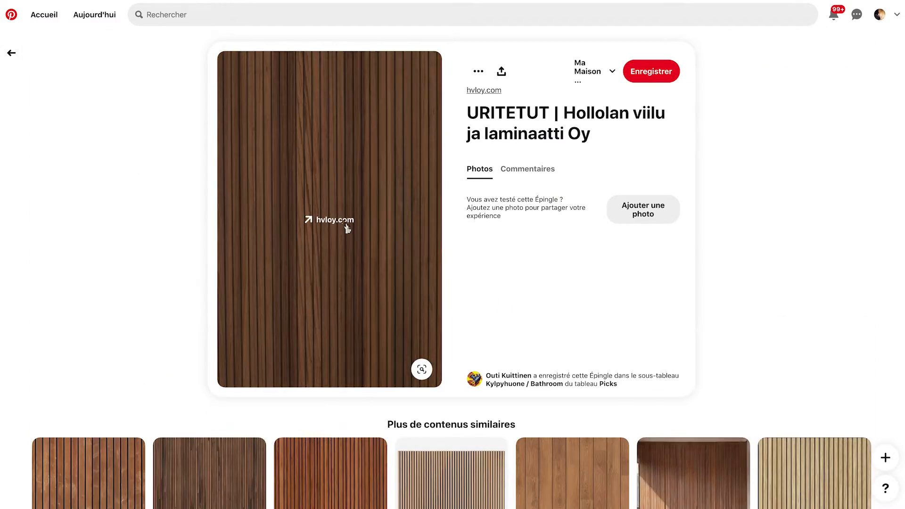
# Open the Afrormosia Parallello horizontal wood cladding pin from the similar pins and look over its related content
pyautogui.scroll(-7, 565, 373)
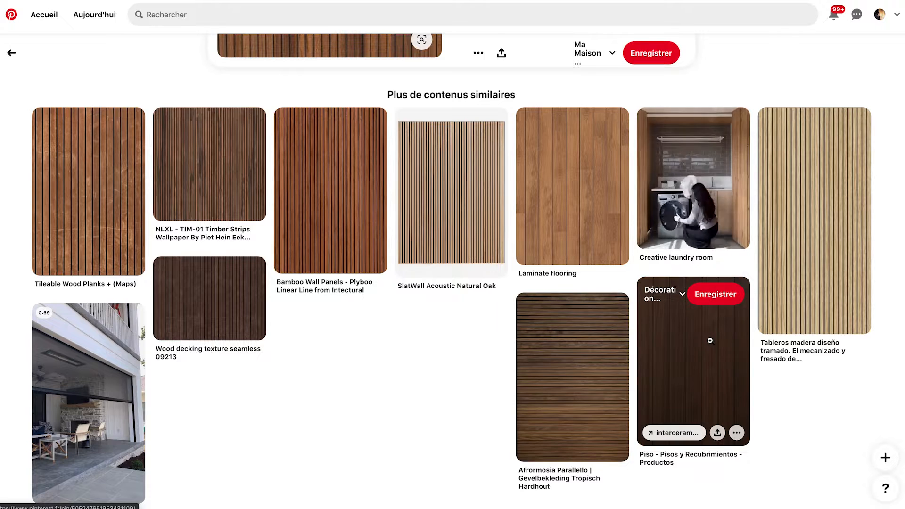
pyautogui.click(589, 372)
pyautogui.scroll(-4, 330, 224)
pyautogui.scroll(4, 330, 224)
# Search for "moquette grise", open the "Moquette de sol en rouleau" pin and look through its similar carpets
pyautogui.click(178, 16)
pyautogui.write('moquette')
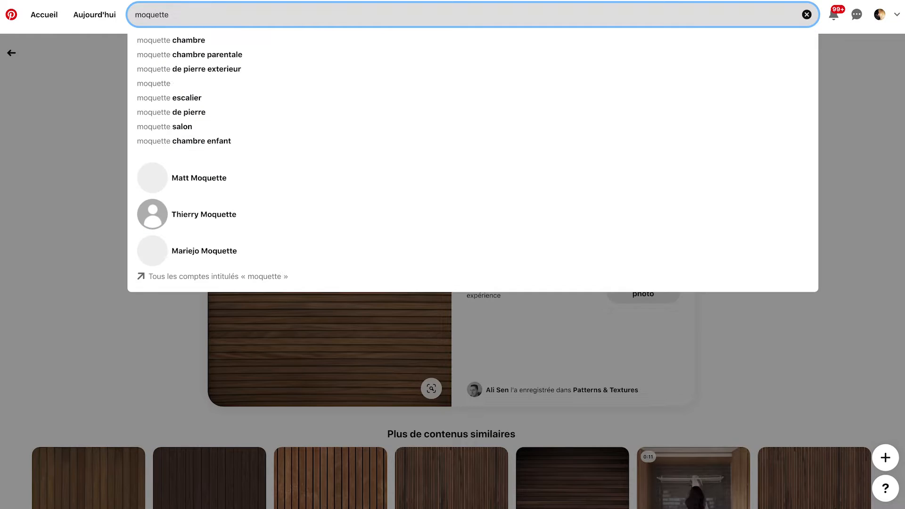
pyautogui.write(' grise')
pyautogui.press('Return')
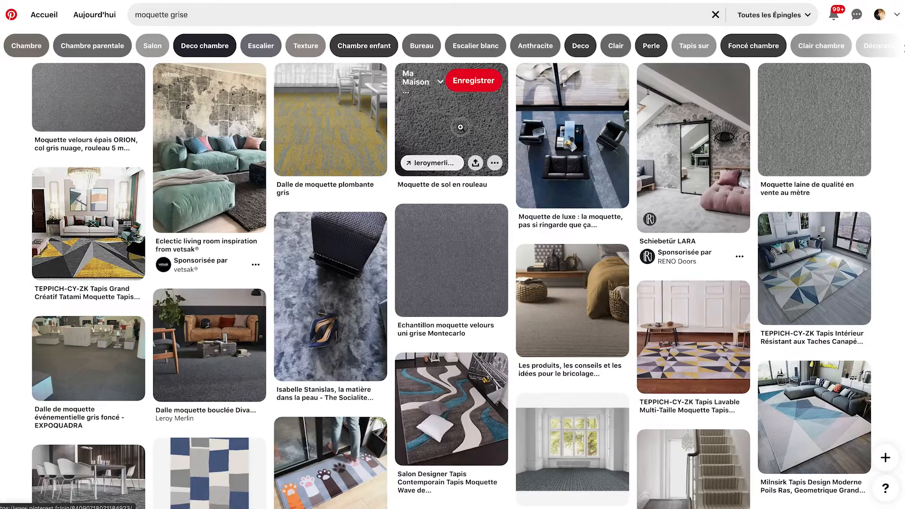
pyautogui.click(443, 118)
pyautogui.scroll(-13, 836, 407)
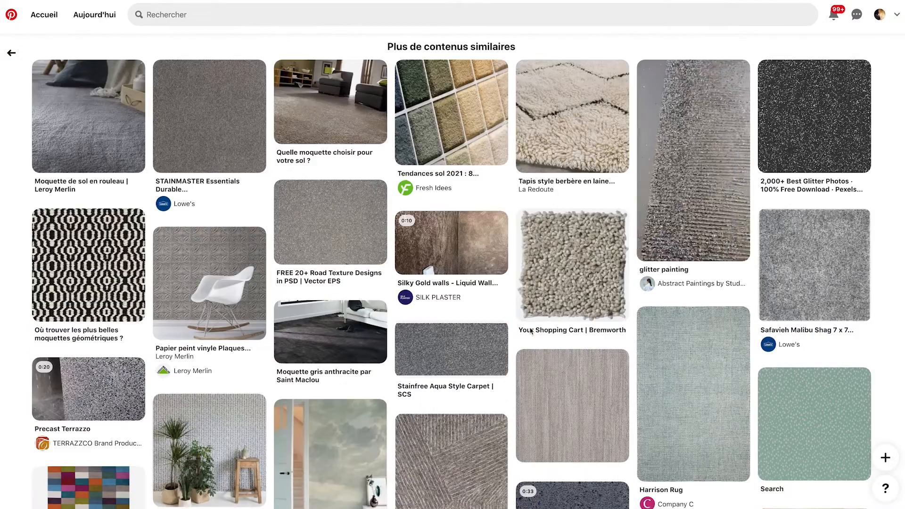
pyautogui.scroll(13, 836, 407)
# Search for "plante"
pyautogui.click(200, 15)
pyautogui.write('plante')
pyautogui.press('Return')
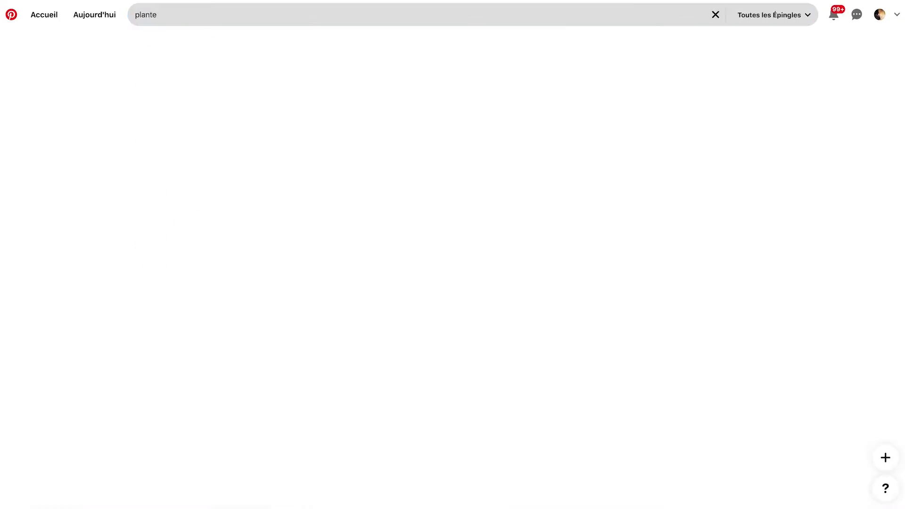
# Look over the "plante" results and refine the search to "plante haute"
pyautogui.scroll(-5, 272, 152)
pyautogui.scroll(5, 273, 152)
pyautogui.scroll(-15, 272, 153)
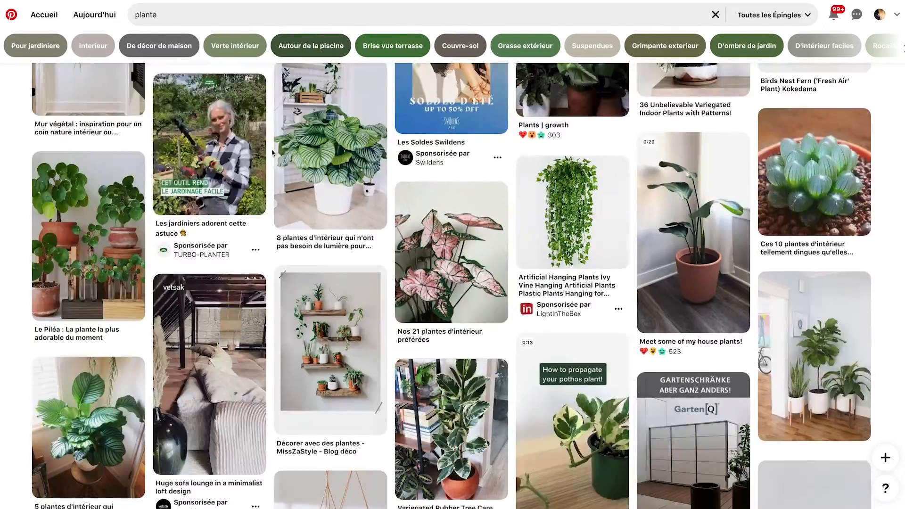
pyautogui.scroll(15, 272, 152)
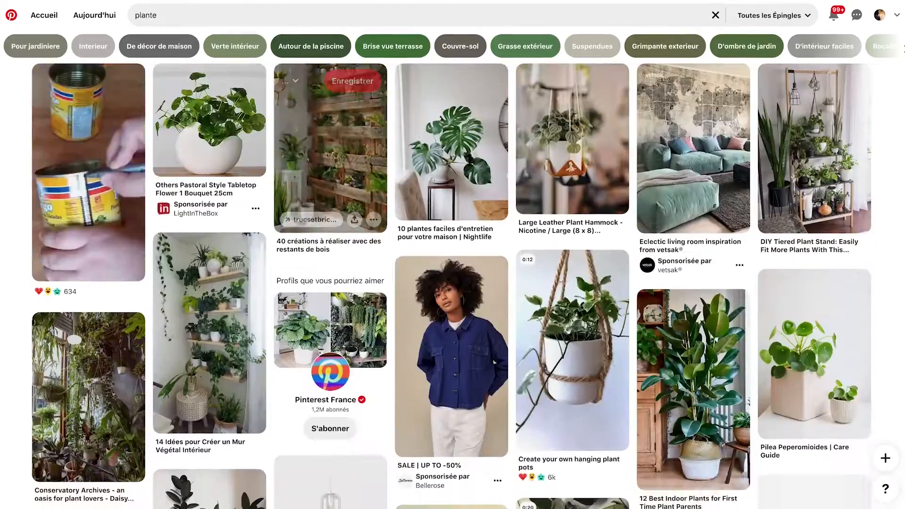
pyautogui.click(212, 15)
pyautogui.write('haute')
pyautogui.press('Return')
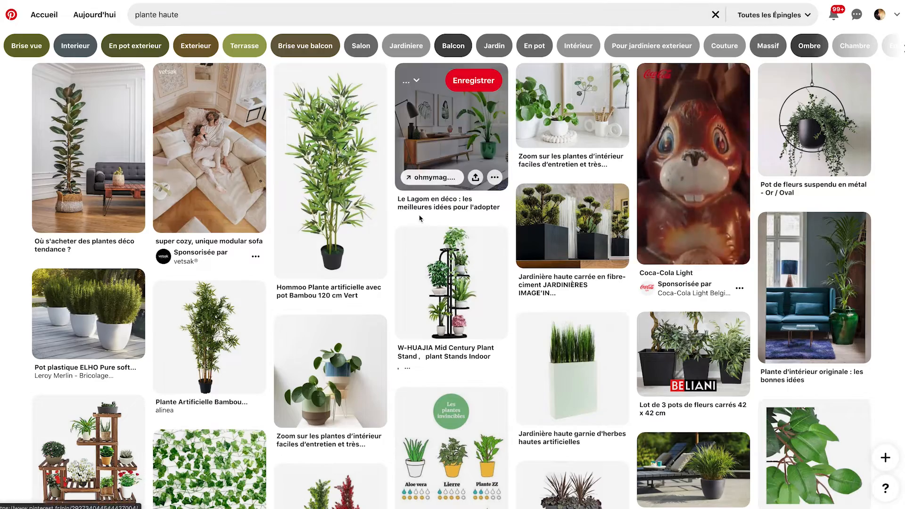
# Browse the tall plant results, open the "Où s'acheter des plantes déco tendance ?" pin and look at its similar content
pyautogui.scroll(-10, 300, 231)
pyautogui.scroll(-15, 299, 231)
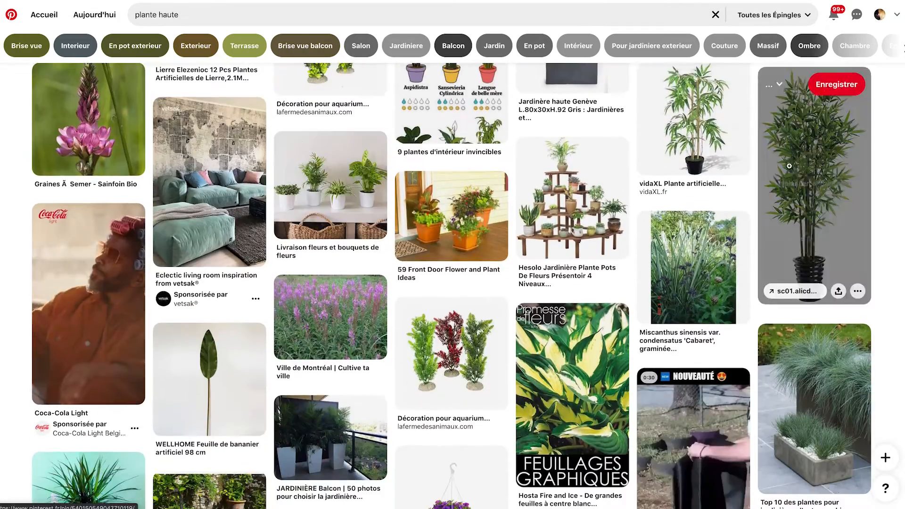
pyautogui.scroll(-4, 804, 279)
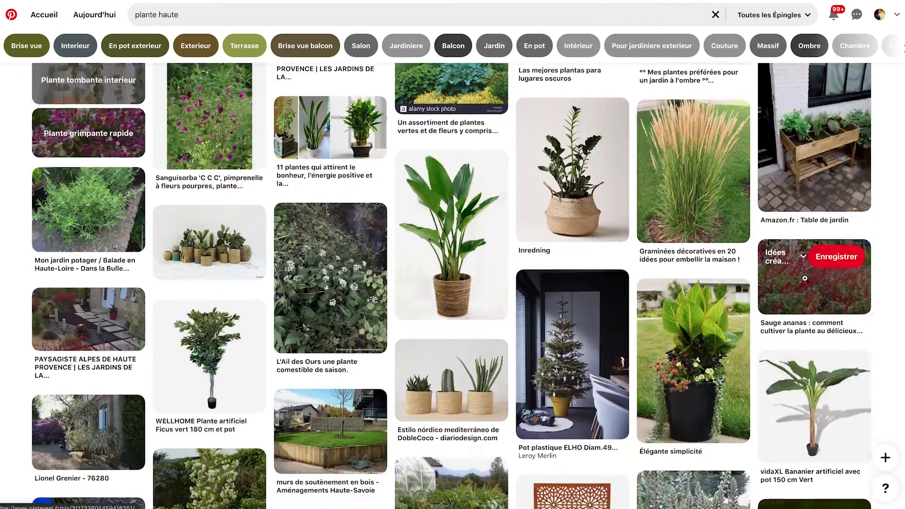
pyautogui.scroll(20, 805, 279)
pyautogui.click(113, 153)
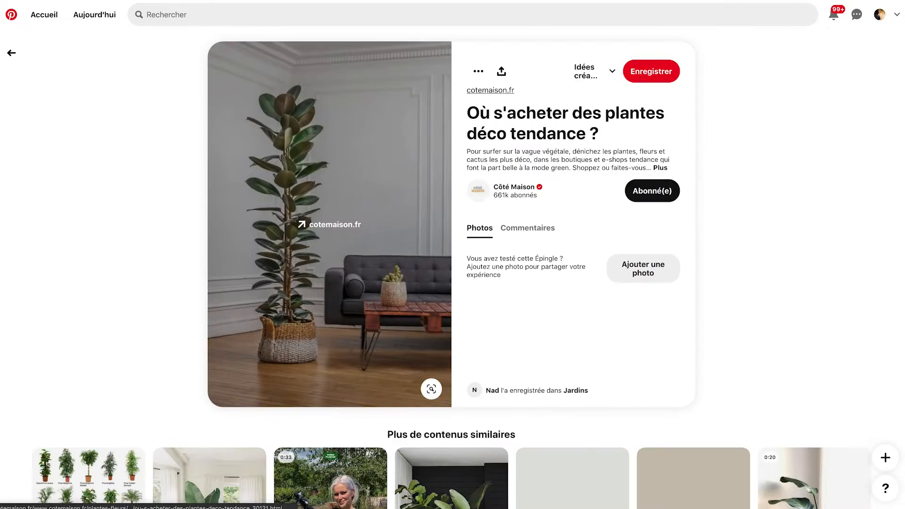
pyautogui.scroll(-9, 429, 333)
pyautogui.scroll(3, 565, 368)
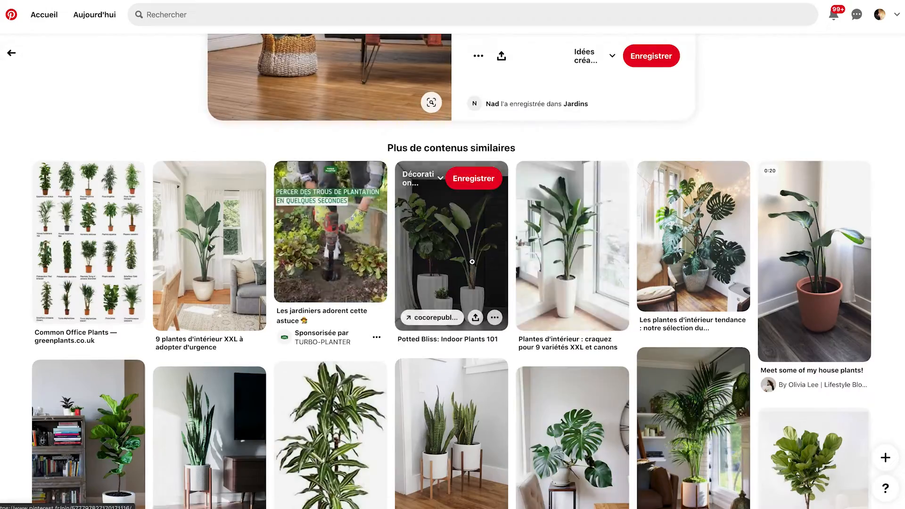
# Open the "Potted Bliss: Indoor Plants 101" pin and look through its similar plant images
pyautogui.click(443, 282)
pyautogui.scroll(-8, 597, 333)
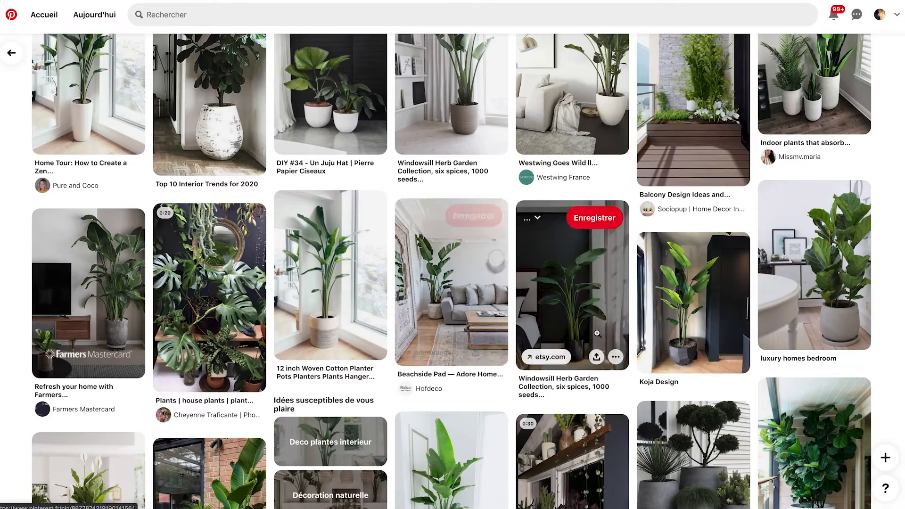
pyautogui.scroll(-15, 596, 333)
pyautogui.scroll(20, 424, 189)
# Search for "miroir" and look over the mirror results
pyautogui.click(214, 13)
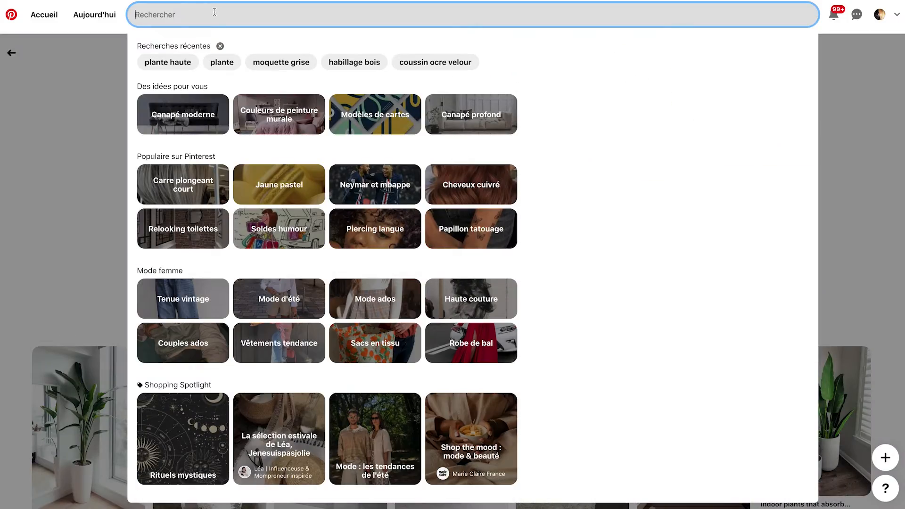
pyautogui.write('miroir')
pyautogui.press('Return')
pyautogui.scroll(-1, 272, 170)
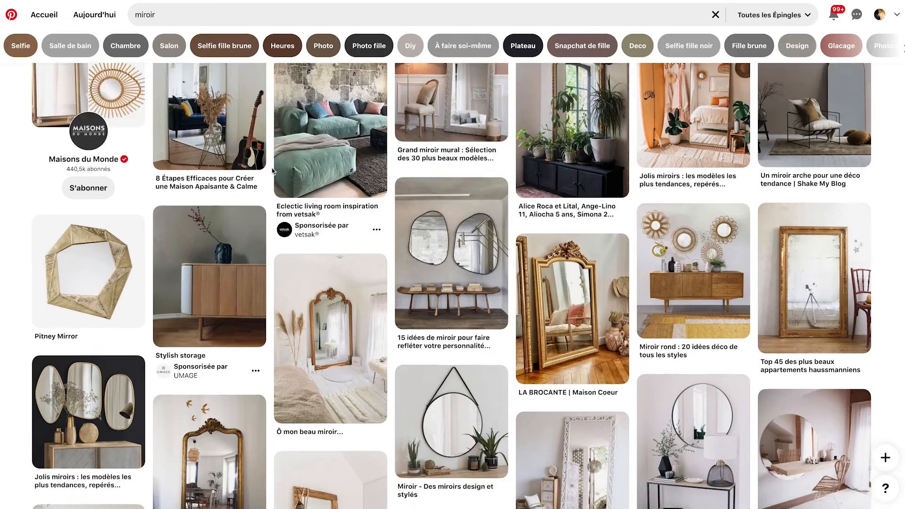
pyautogui.scroll(-10, 273, 170)
pyautogui.scroll(9, 471, 226)
# Open a mirror pin, follow its similar pins to the round H&M hanging mirror with a black strap, and return to the mirror results
pyautogui.click(474, 232)
pyautogui.scroll(-5, 475, 232)
pyautogui.scroll(2, 565, 282)
pyautogui.scroll(-6, 679, 327)
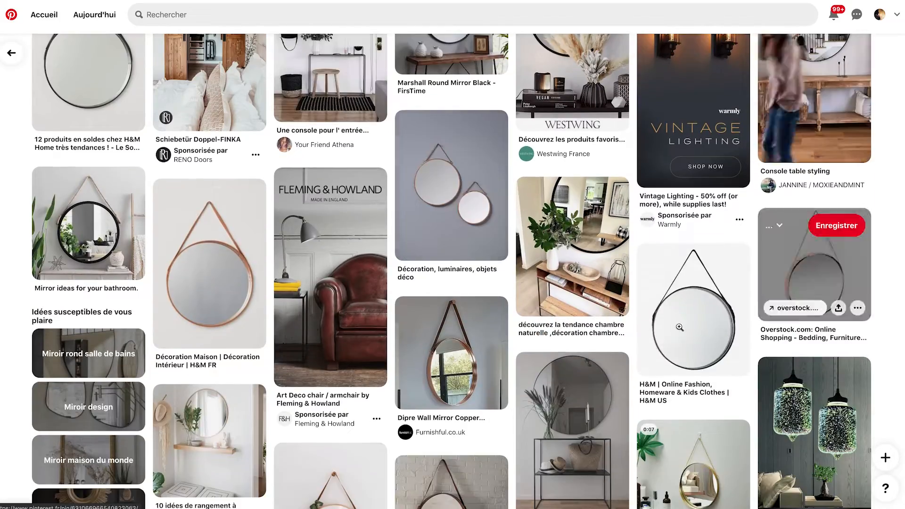
pyautogui.click(679, 326)
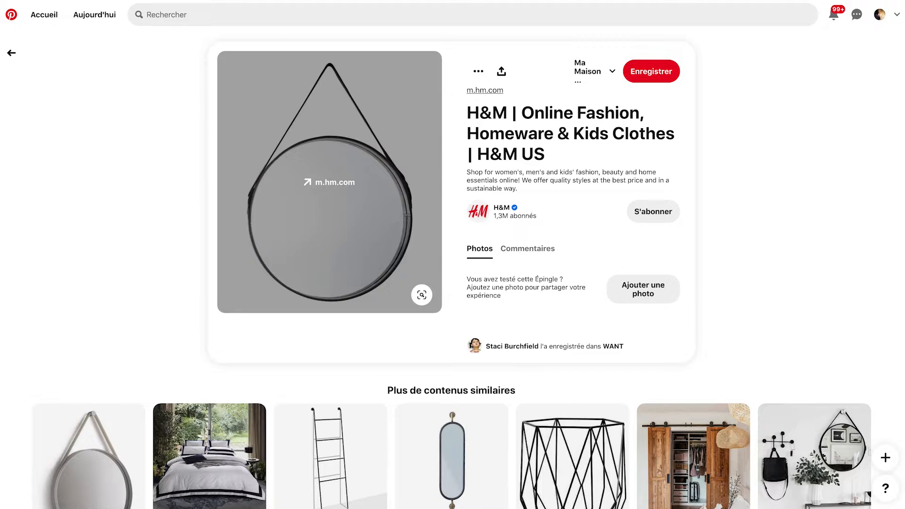
pyautogui.click(12, 59)
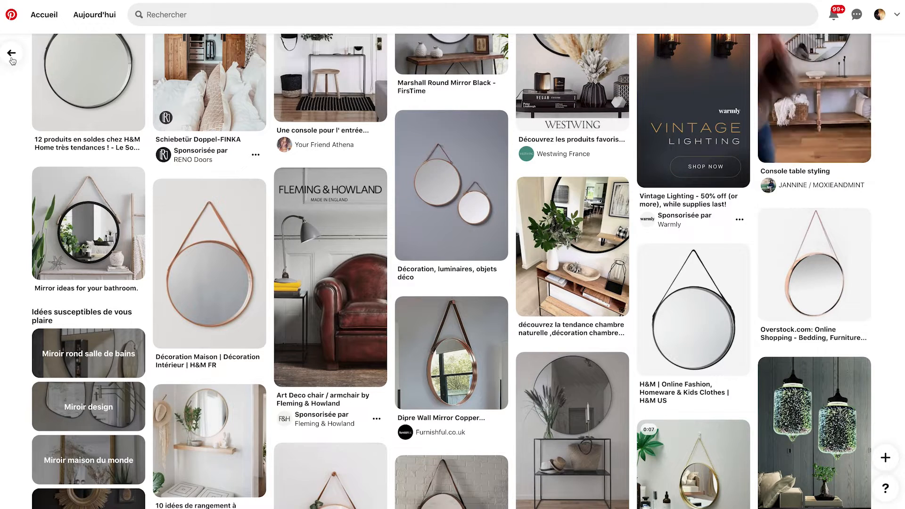
pyautogui.click(12, 59)
# Search for "cadre" and refine the search to "cadre photo"
pyautogui.click(166, 13)
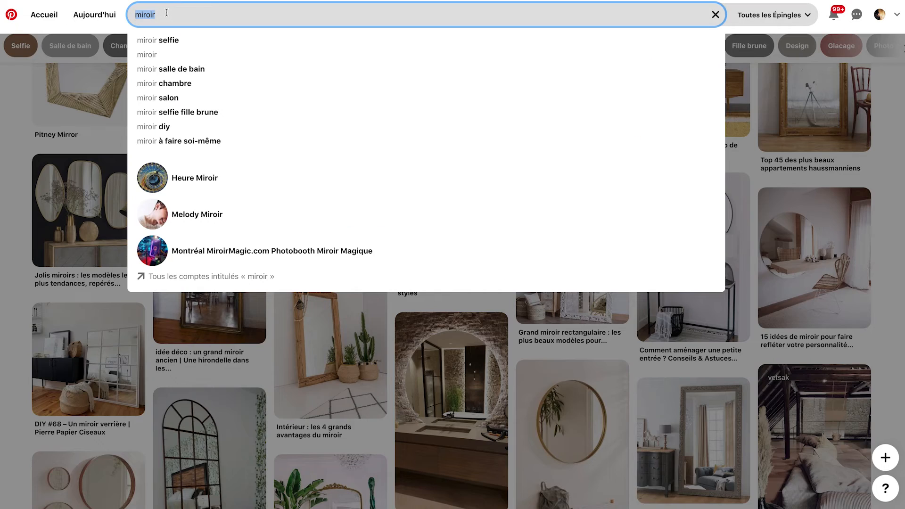
pyautogui.write('cadre')
pyautogui.press('Return')
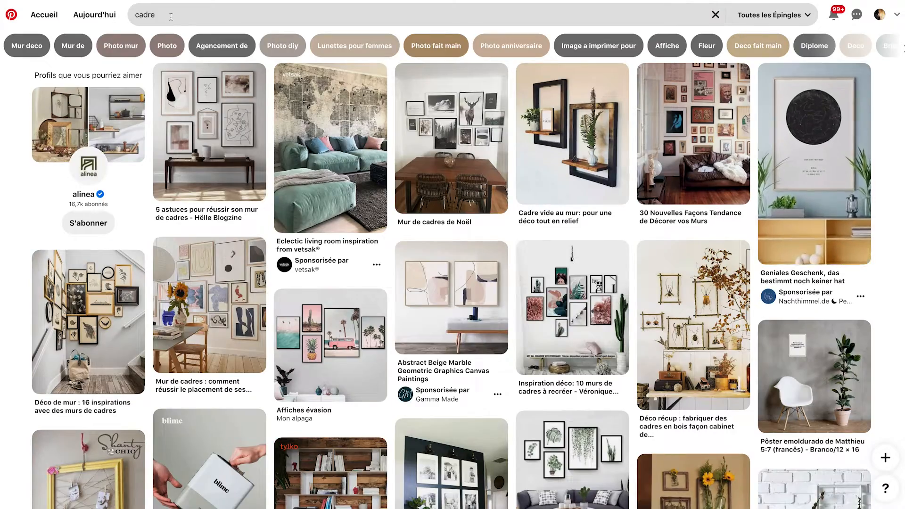
pyautogui.click(169, 16)
pyautogui.write('photo')
pyautogui.press('Return')
# Browse the photo frame results and open the "Faire un mur de cadres sans percer !" pin
pyautogui.scroll(-2, 323, 159)
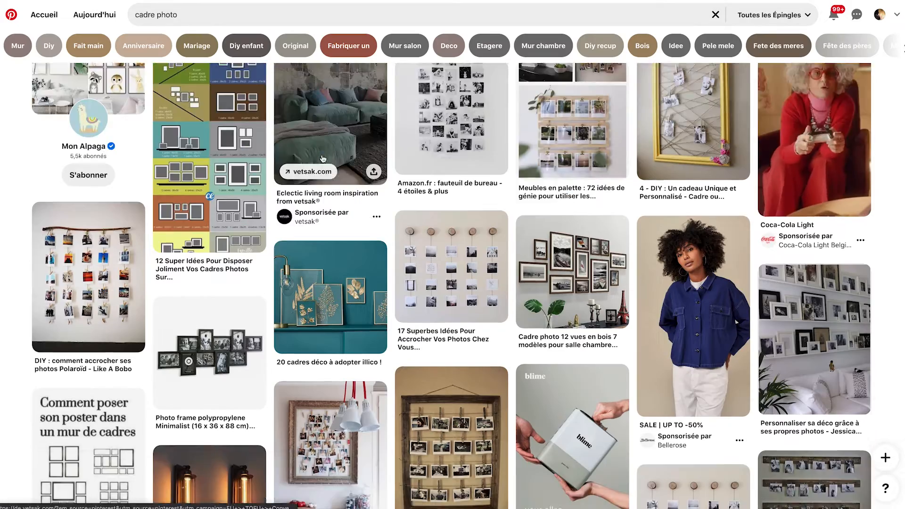
pyautogui.scroll(-10, 322, 159)
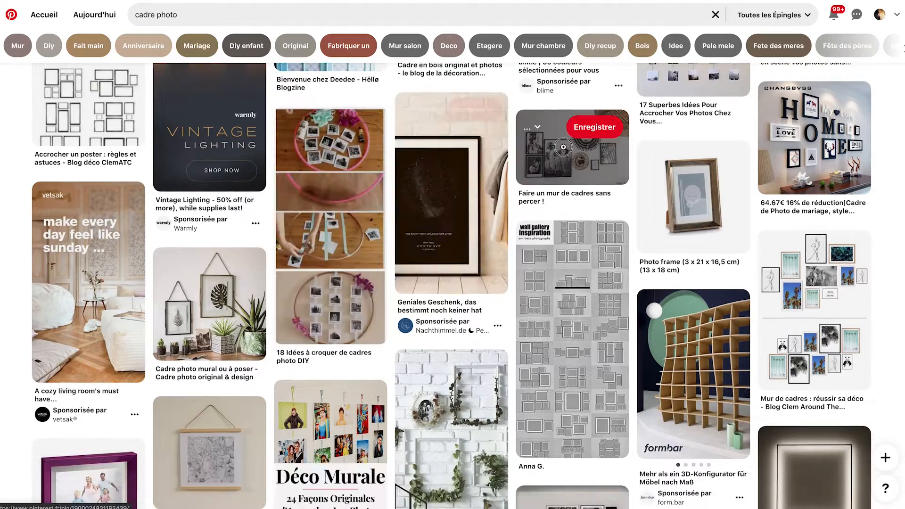
pyautogui.click(562, 147)
# Search for "suspension" and refine the search to "suspension canage"
pyautogui.click(203, 14)
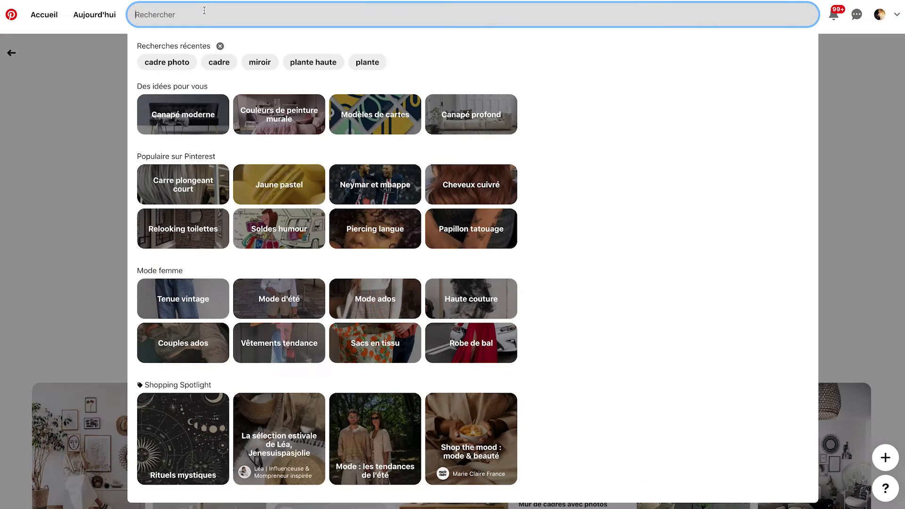
pyautogui.write('suspension')
pyautogui.press('Return')
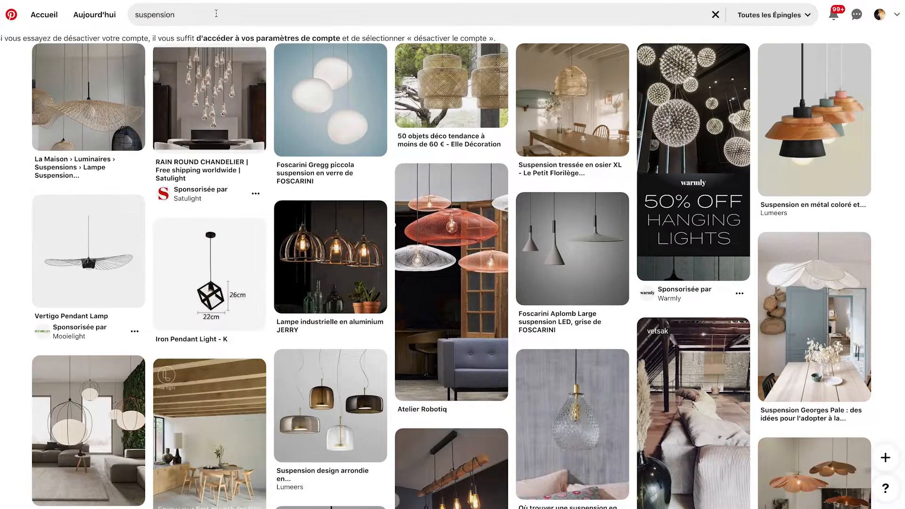
pyautogui.click(215, 14)
pyautogui.write('canage')
pyautogui.press('Return')
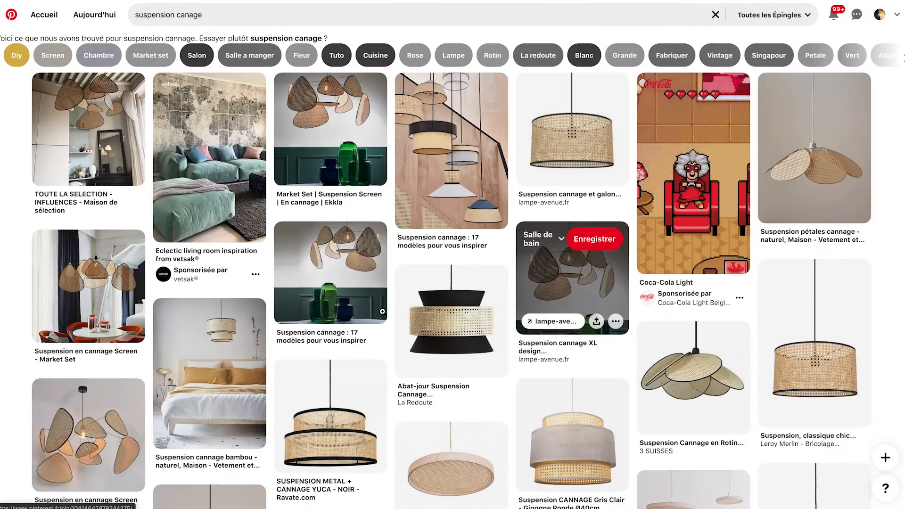
# Open the "Suspension cannage : 17 modèles pour vous inspirer" pin, look through its similar content and return to the results
pyautogui.click(353, 273)
pyautogui.scroll(-8, 353, 273)
pyautogui.scroll(8, 353, 272)
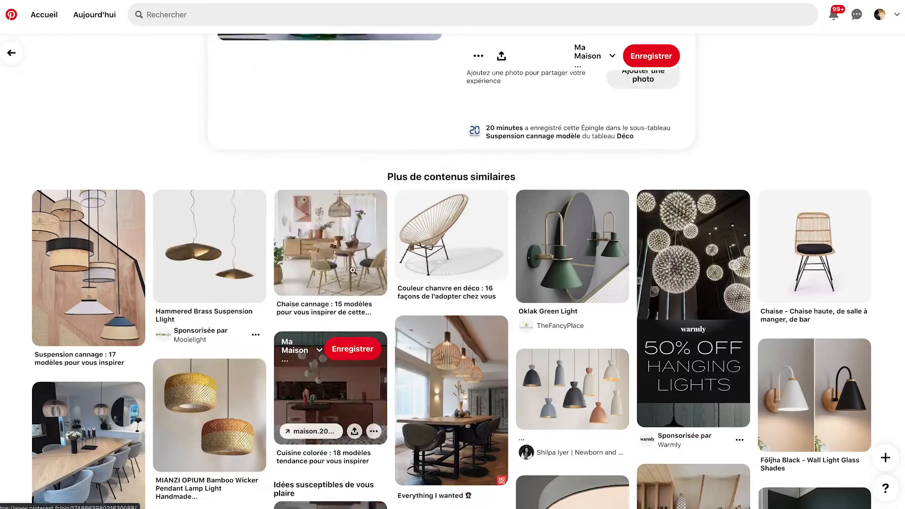
pyautogui.click(6, 54)
# Open the "Suspension en cannage Screen - Market Set" pin and follow its similar products to the "Grande suspension en cannage Screen" pin
pyautogui.scroll(-3, 71, 302)
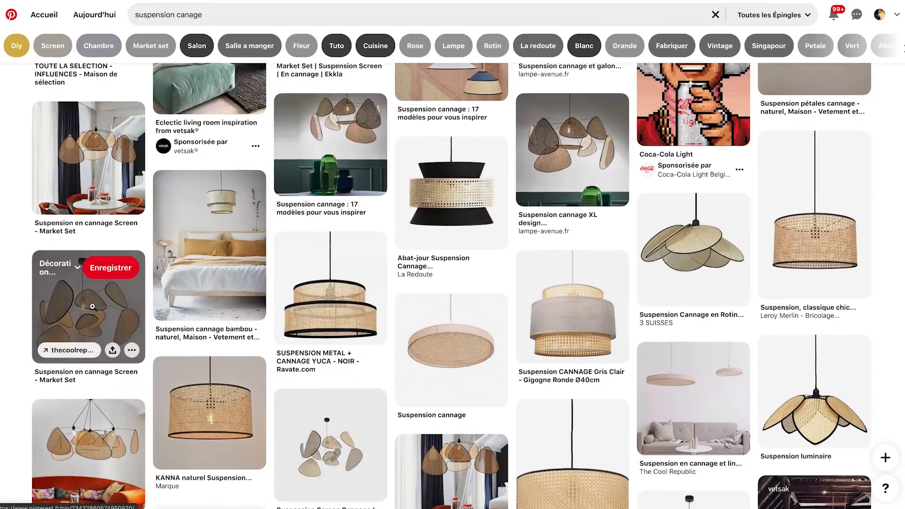
pyautogui.click(71, 302)
pyautogui.scroll(-5, 392, 314)
pyautogui.click(564, 367)
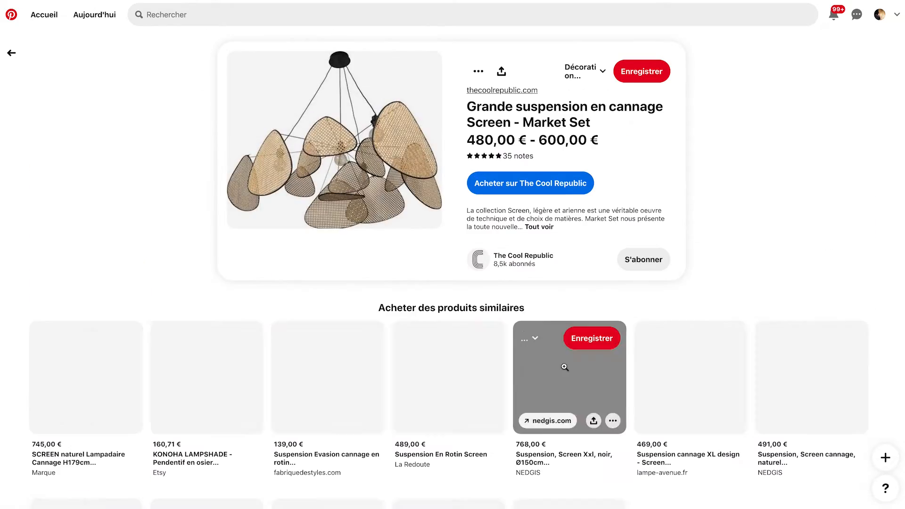
# Search for "coussin", look over the cushions and refine the search to "coussin terracotta"
pyautogui.click(164, 14)
pyautogui.write('coussin')
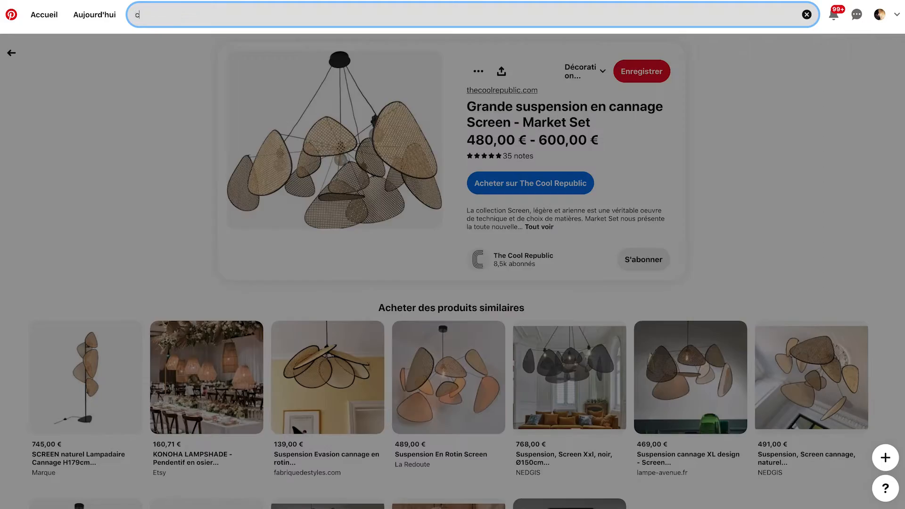
pyautogui.press('Return')
pyautogui.scroll(-10, 293, 172)
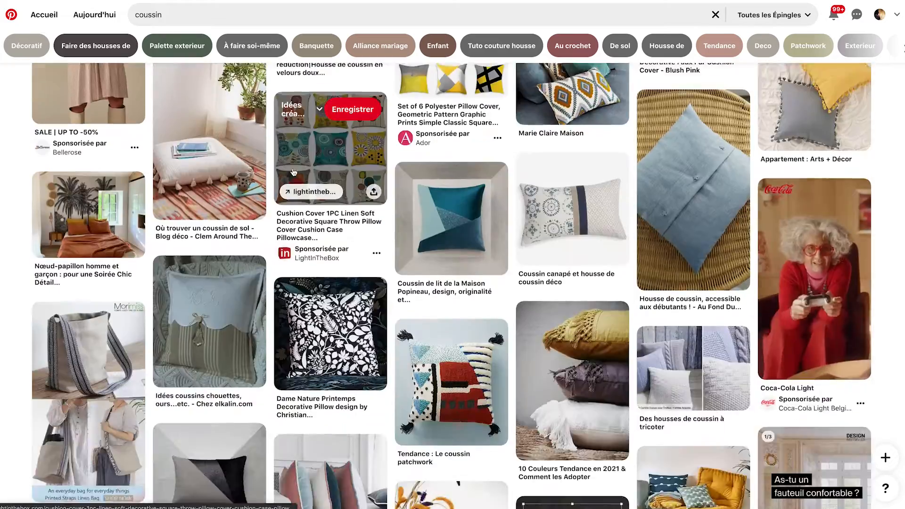
pyautogui.scroll(10, 293, 172)
pyautogui.click(188, 15)
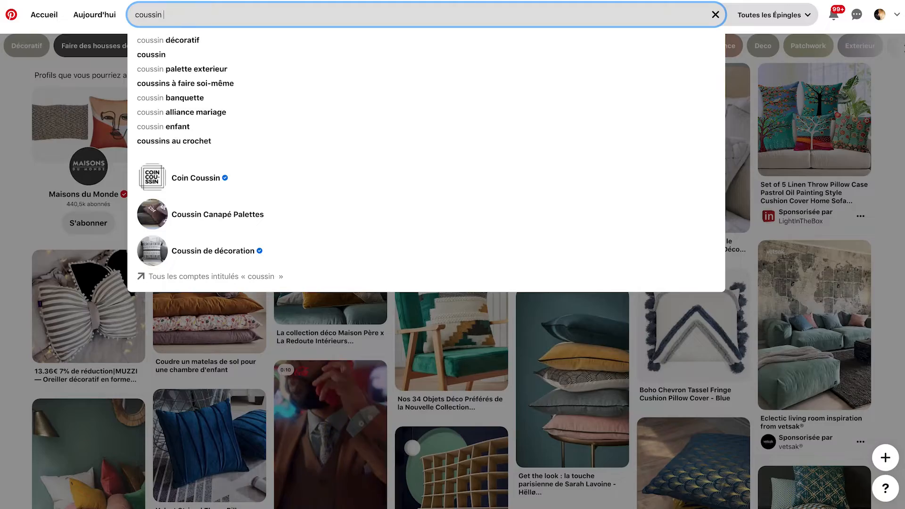
pyautogui.write('terr')
pyautogui.click(178, 41)
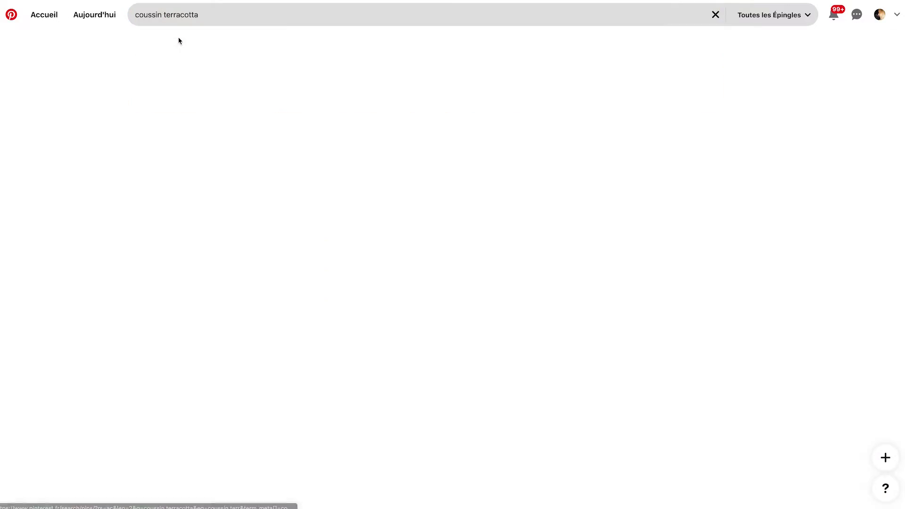
# Open the "Housse de Coussin 30 x 50 cm" terracotta chenille velvet pin from the results, view it and leave it
pyautogui.scroll(-5, 496, 254)
pyautogui.scroll(-2, 495, 255)
pyautogui.scroll(2, 496, 254)
pyautogui.click(588, 253)
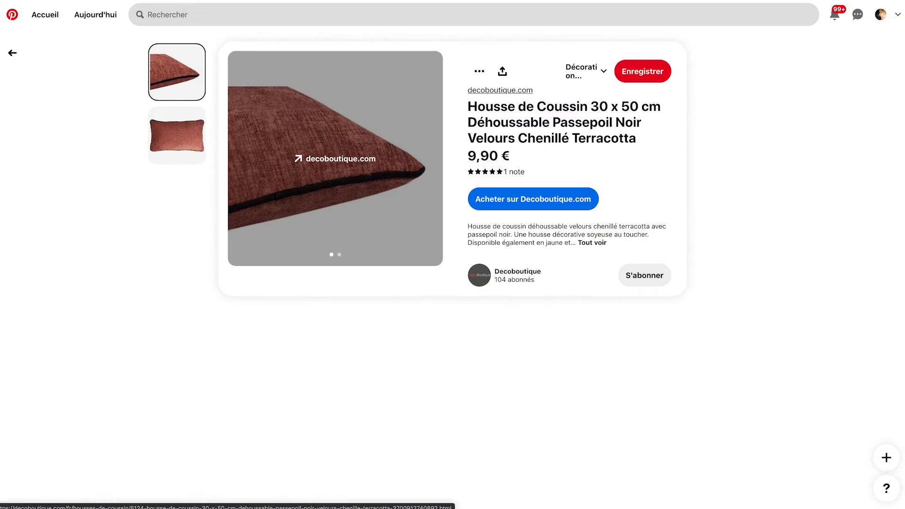
pyautogui.click(12, 53)
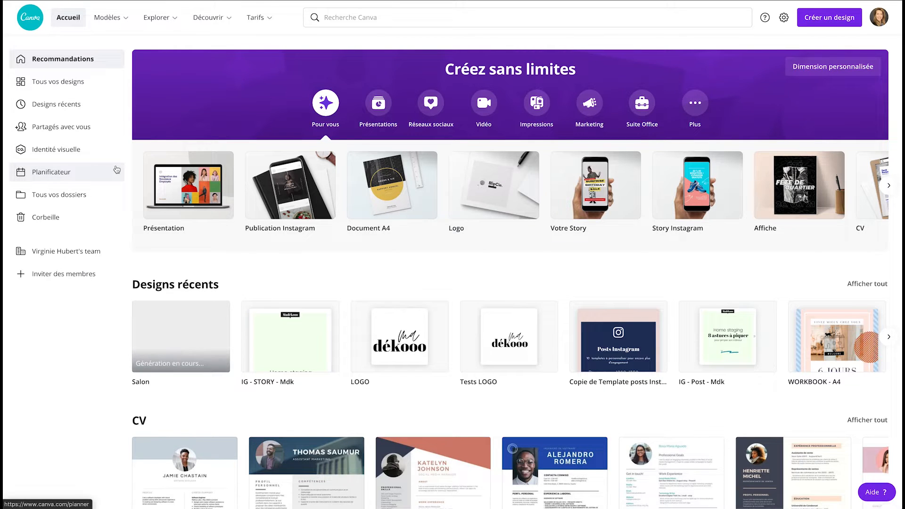
# In Canva, search for "document a4" to create a blank Document A4, and show the uploaded images in it
pyautogui.click(361, 18)
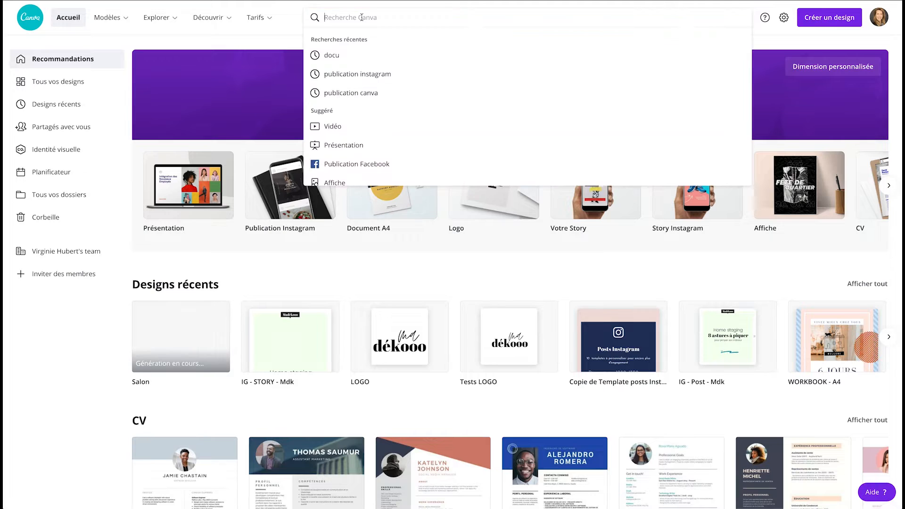
pyautogui.write('d')
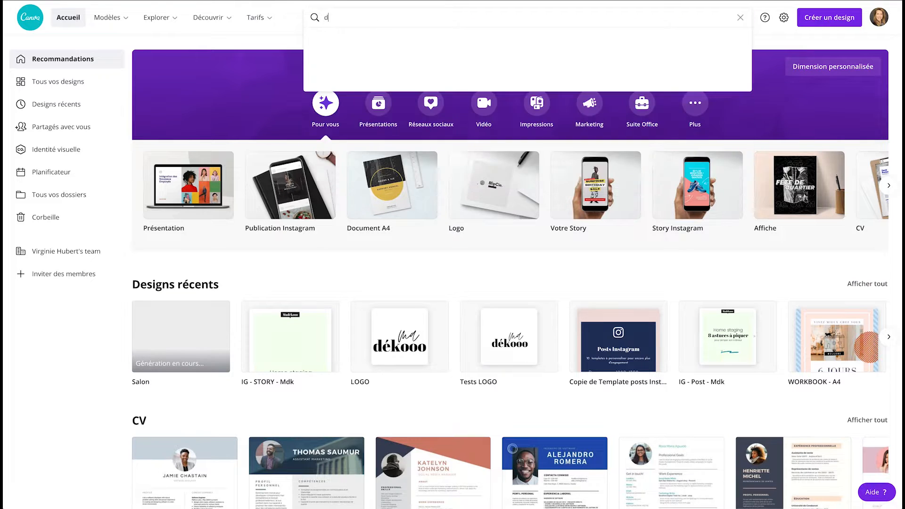
pyautogui.write('ocument a')
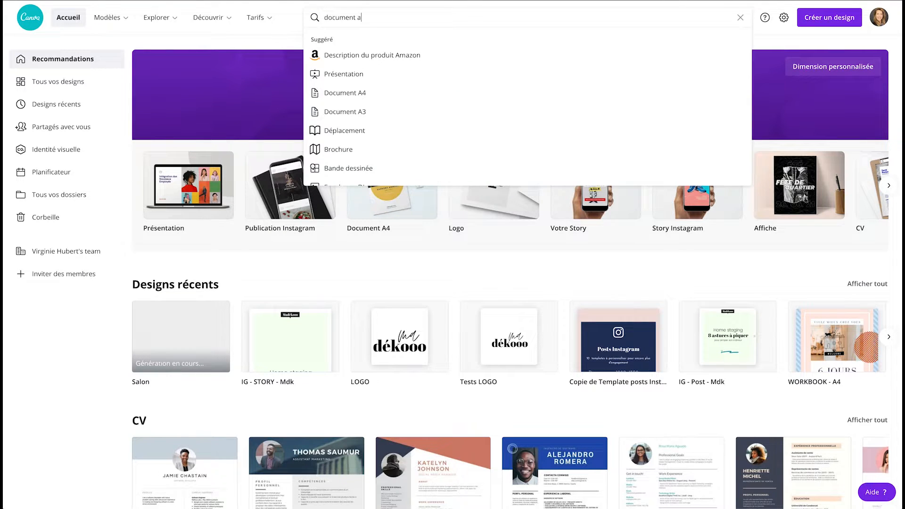
pyautogui.write('4')
pyautogui.click(372, 55)
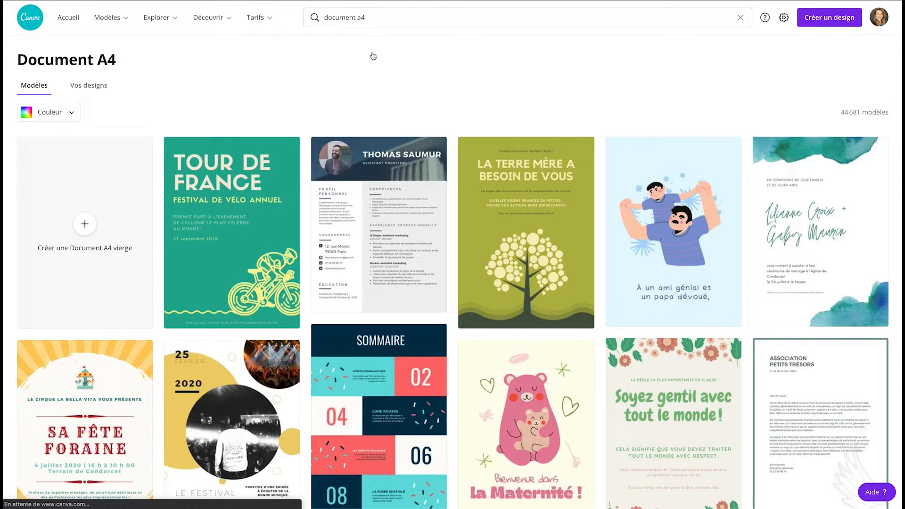
pyautogui.click(88, 228)
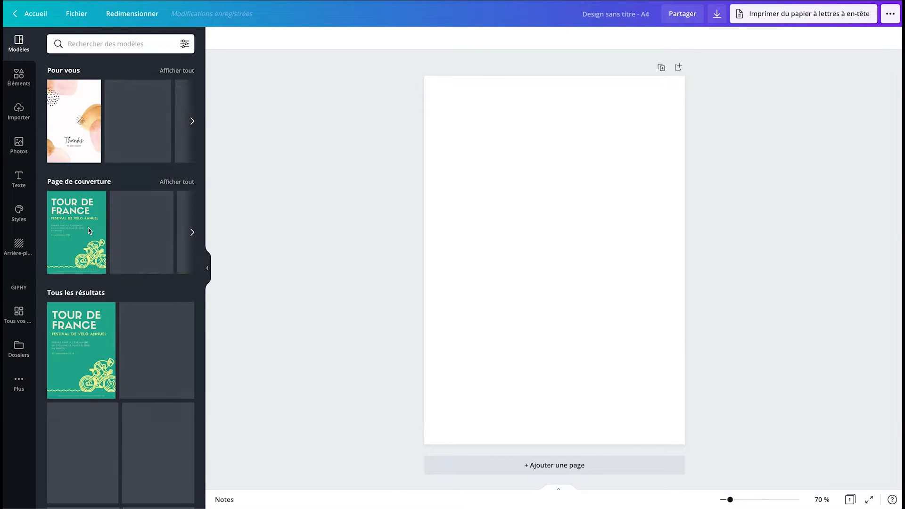
pyautogui.click(18, 111)
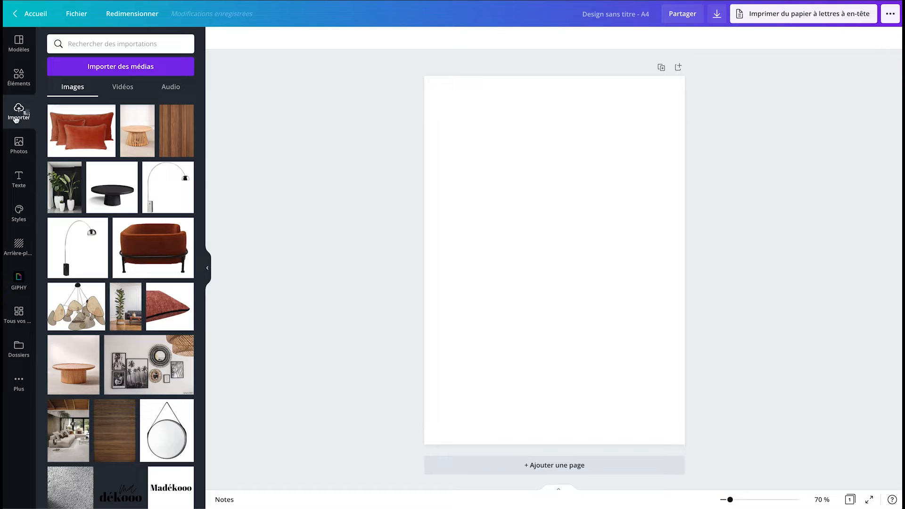
# Check the sources available for importing media and look through the images already uploaded
pyautogui.click(108, 67)
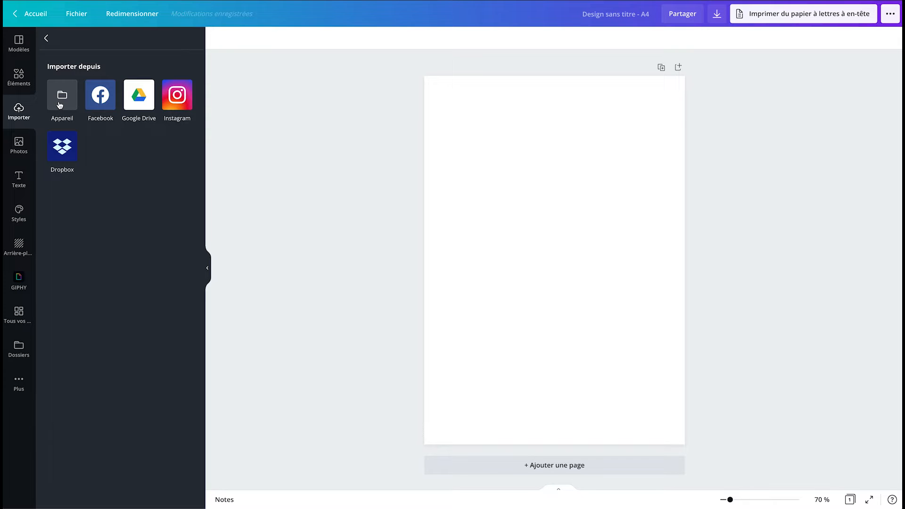
pyautogui.click(18, 146)
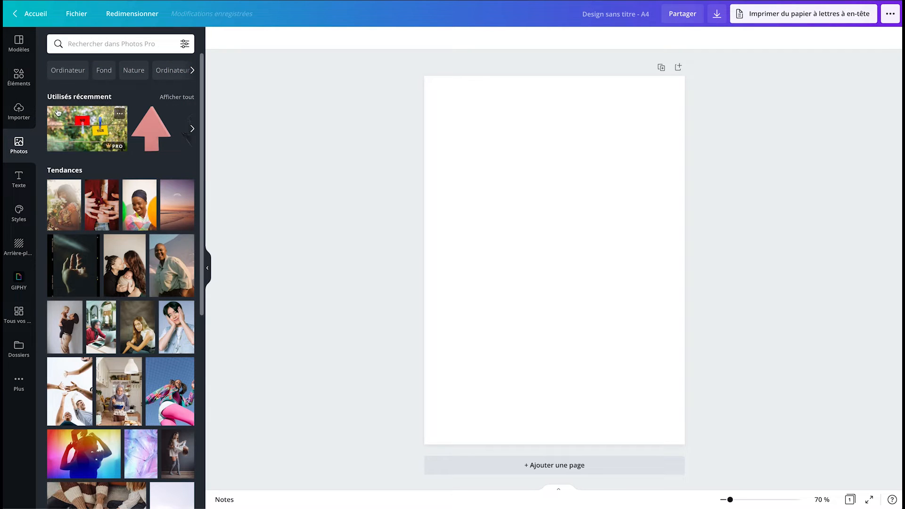
pyautogui.click(16, 115)
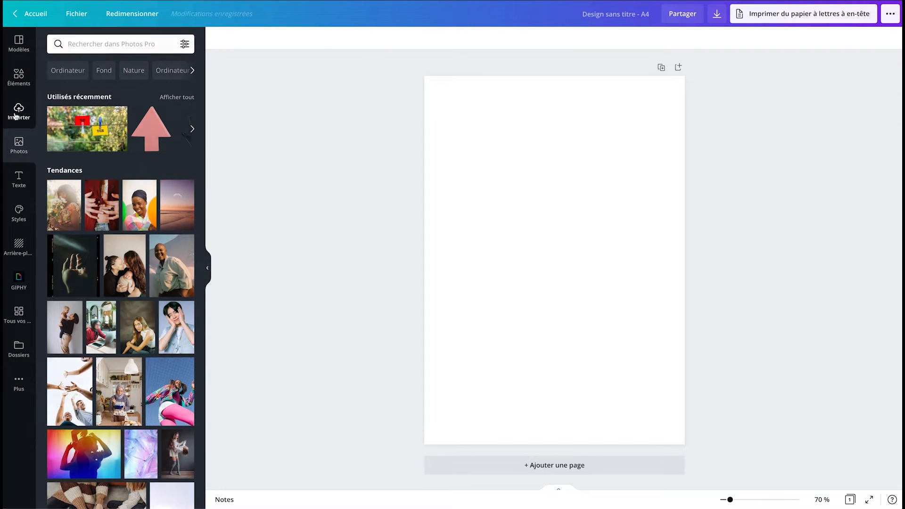
pyautogui.click(46, 38)
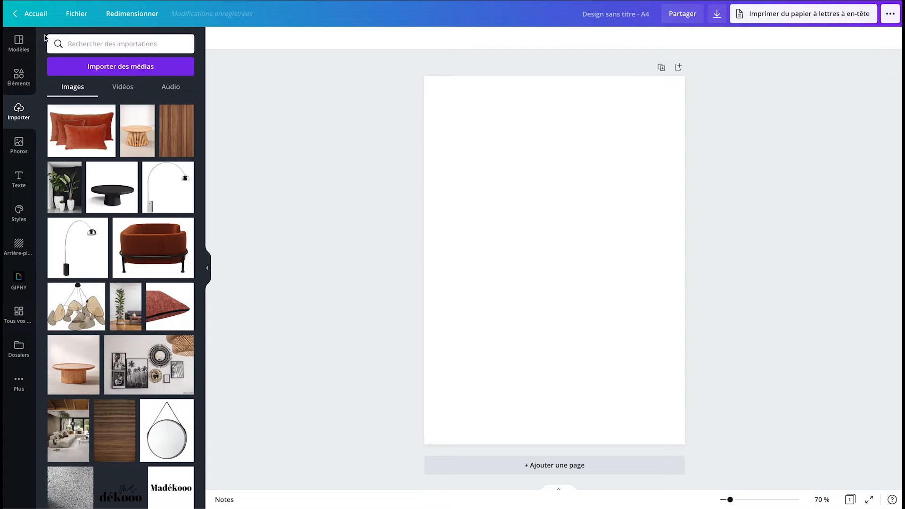
pyautogui.scroll(-5, 110, 212)
pyautogui.scroll(-10, 111, 212)
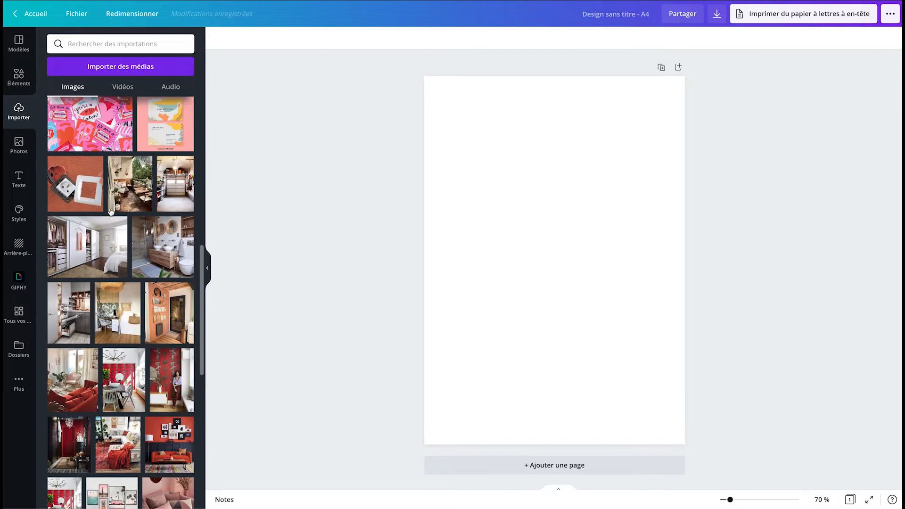
pyautogui.scroll(15, 111, 212)
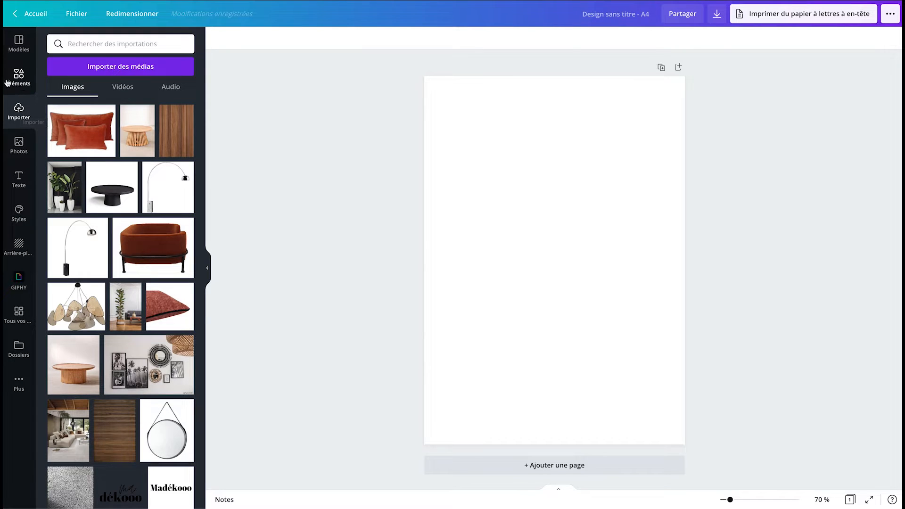
# Search the design elements for "grille"
pyautogui.click(23, 81)
pyautogui.click(86, 43)
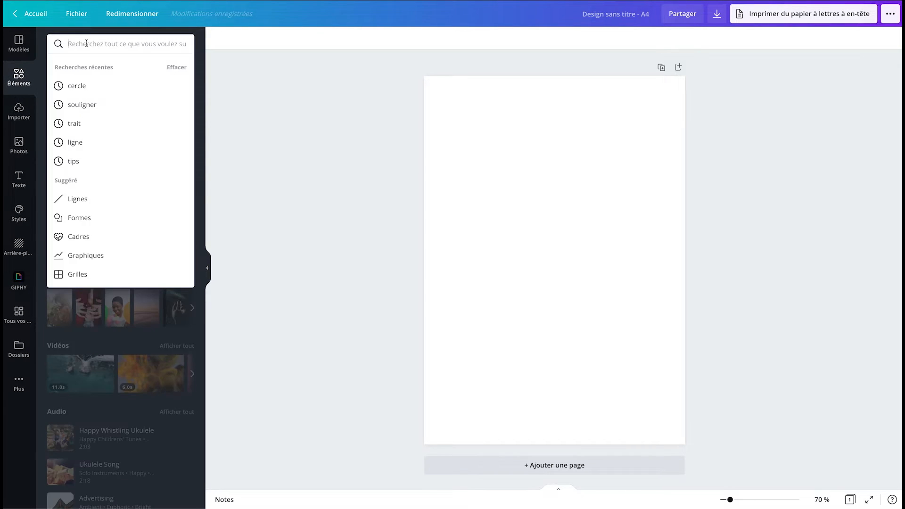
pyautogui.write('grille')
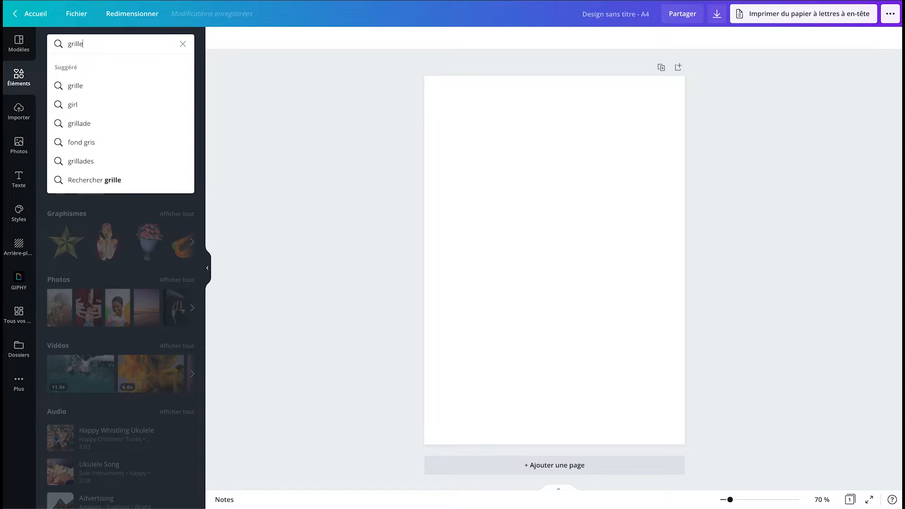
pyautogui.press('Return')
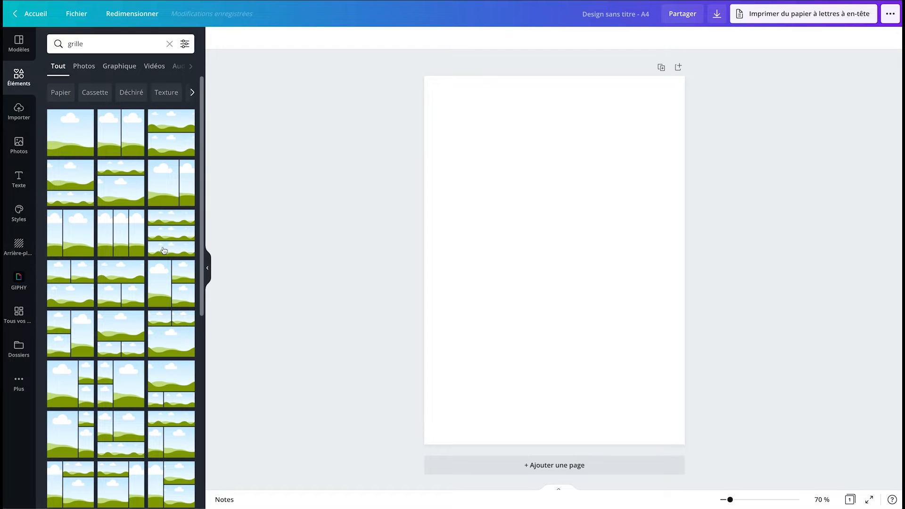
# Browse the grid layouts and add the eight-cell grid with one large upper-right cell and one tall lower-left cell to the page
pyautogui.scroll(-5, 157, 223)
pyautogui.scroll(-5, 163, 248)
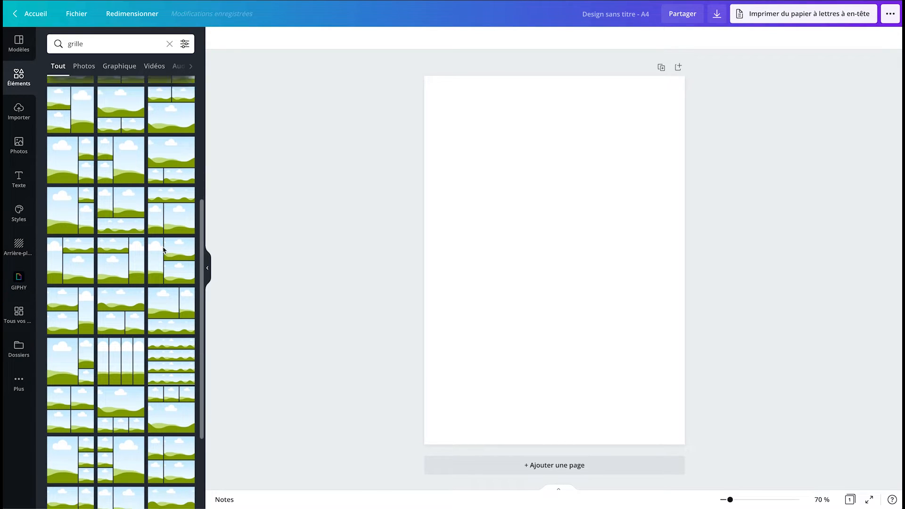
pyautogui.scroll(-10, 163, 249)
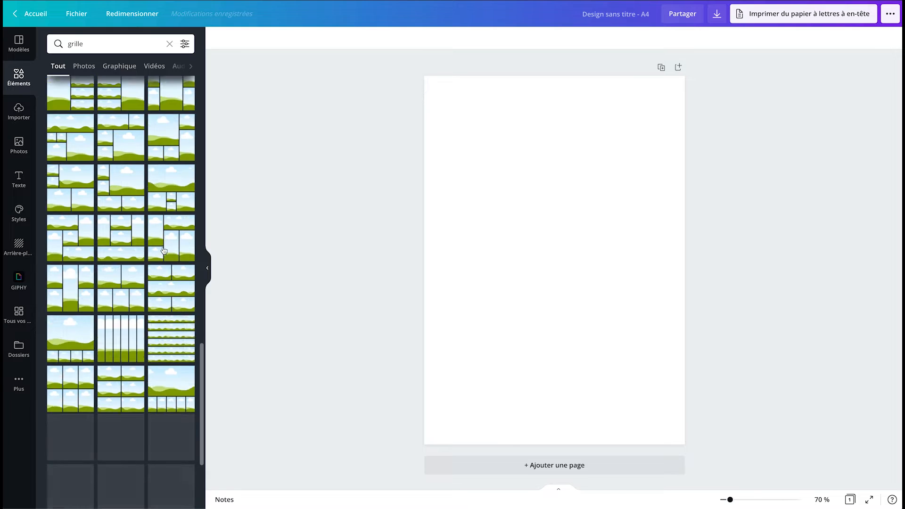
pyautogui.scroll(-5, 163, 250)
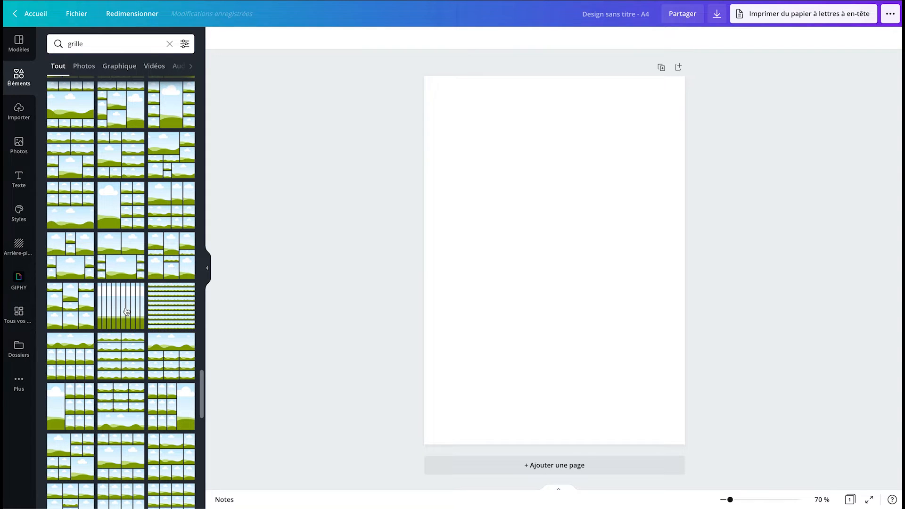
pyautogui.scroll(-2, 127, 311)
pyautogui.scroll(5, 127, 311)
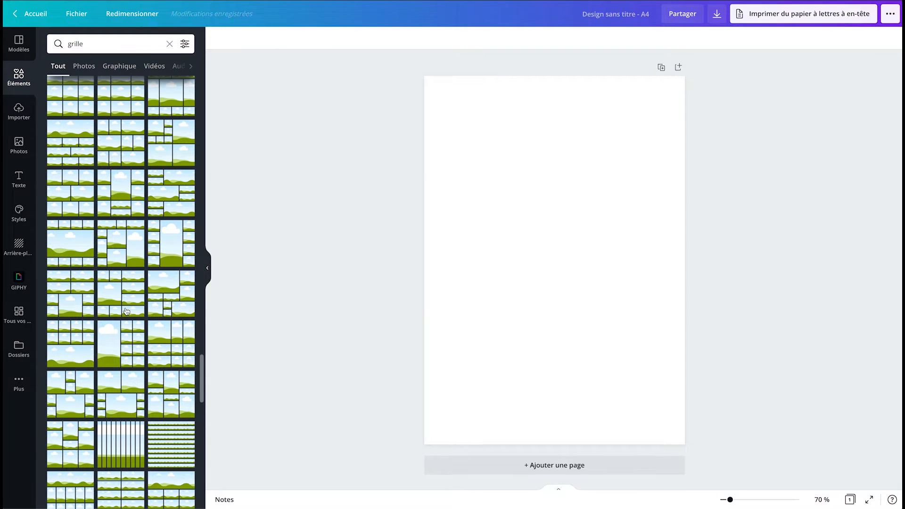
pyautogui.scroll(2, 126, 311)
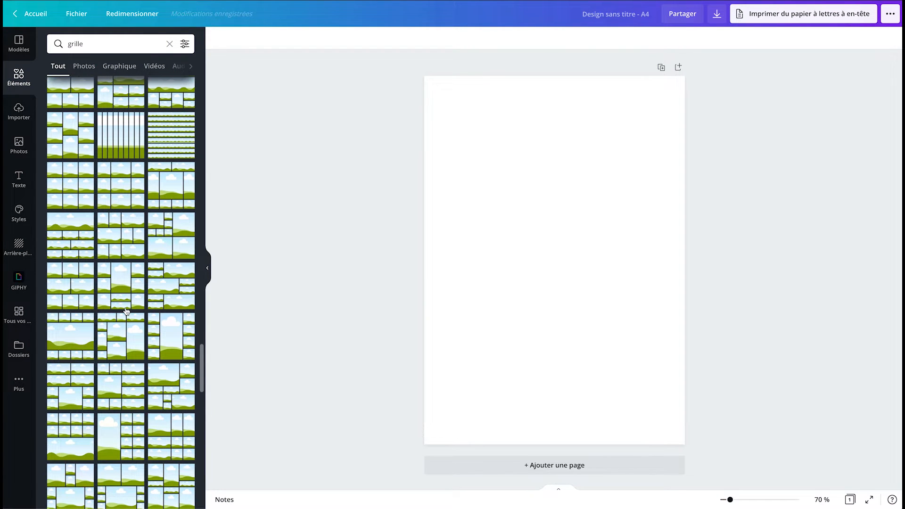
pyautogui.scroll(1, 126, 311)
pyautogui.scroll(1, 126, 310)
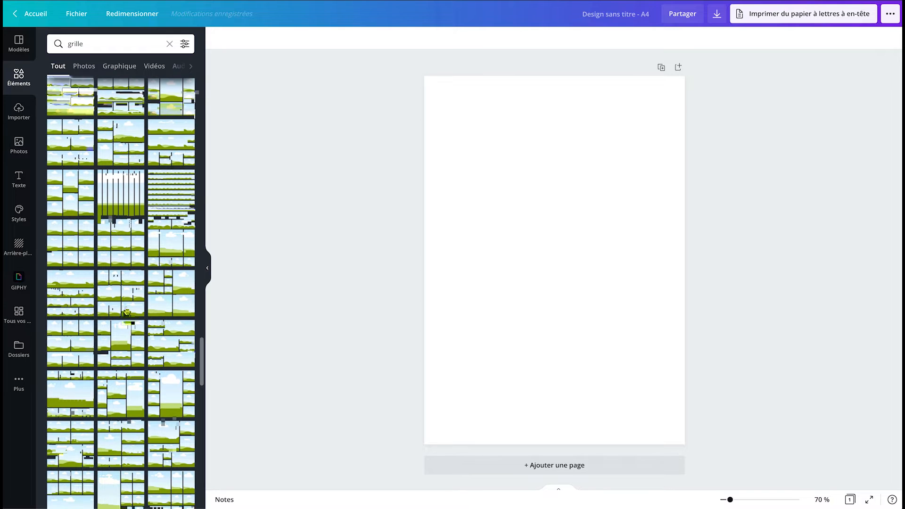
pyautogui.scroll(1, 127, 311)
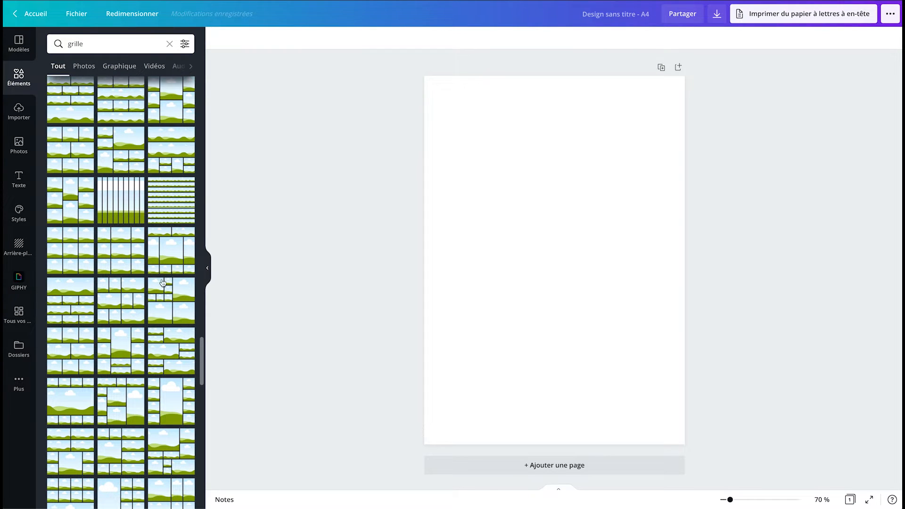
pyautogui.scroll(2, 107, 260)
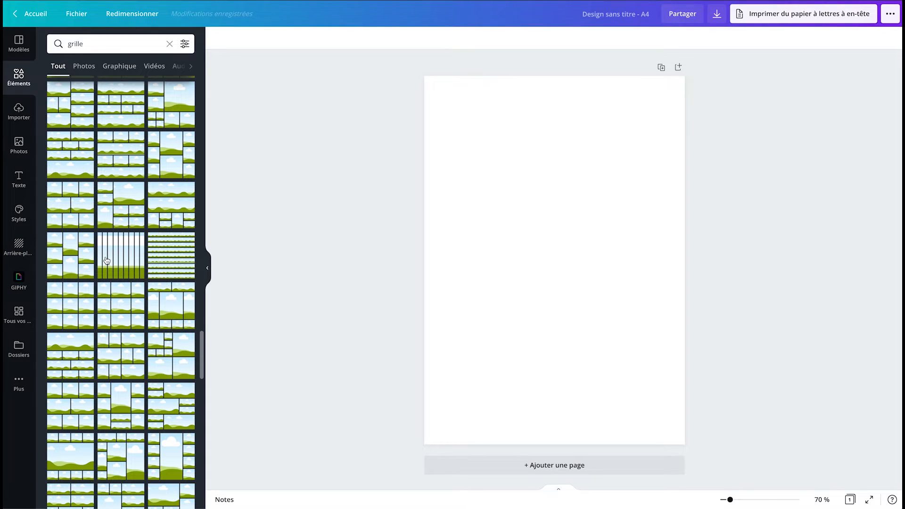
pyautogui.click(130, 215)
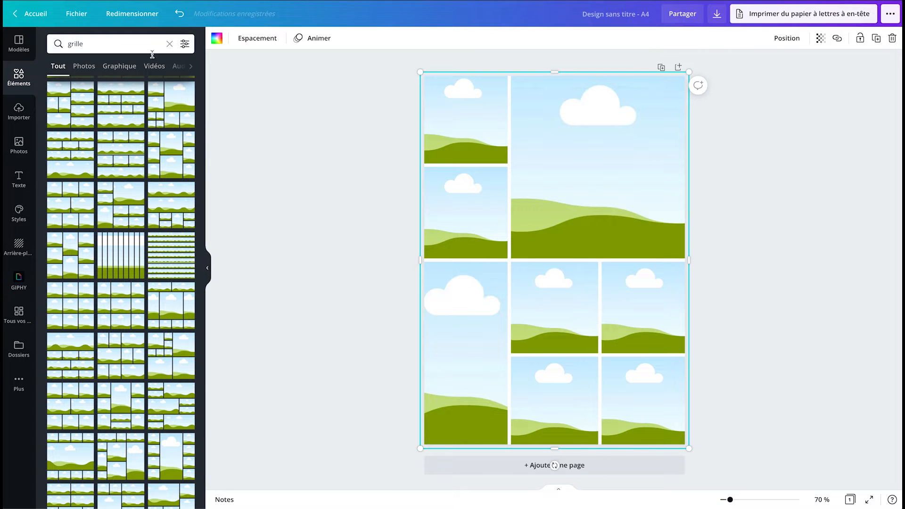
# Fill the grid's large cell with the uploaded beige-sofa living room photo and the upper-left cell with the vertical wood slat image
pyautogui.click(19, 113)
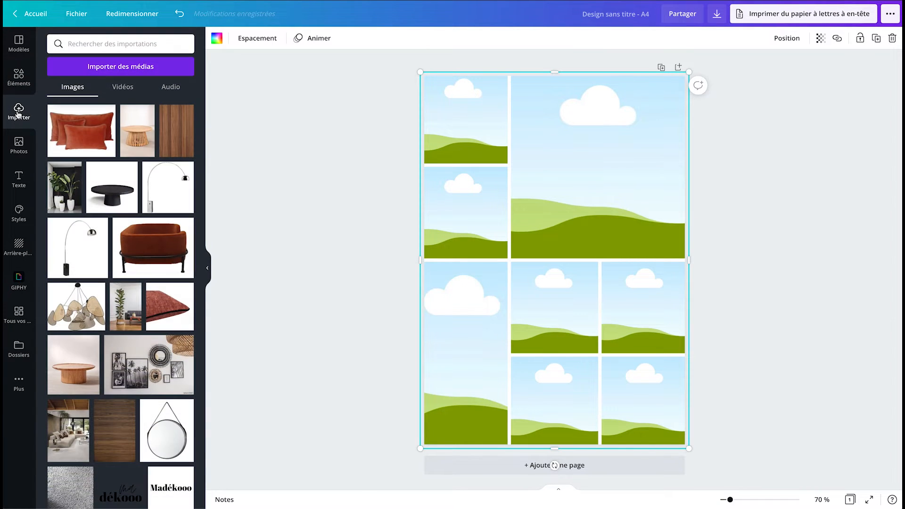
pyautogui.scroll(-4, 63, 198)
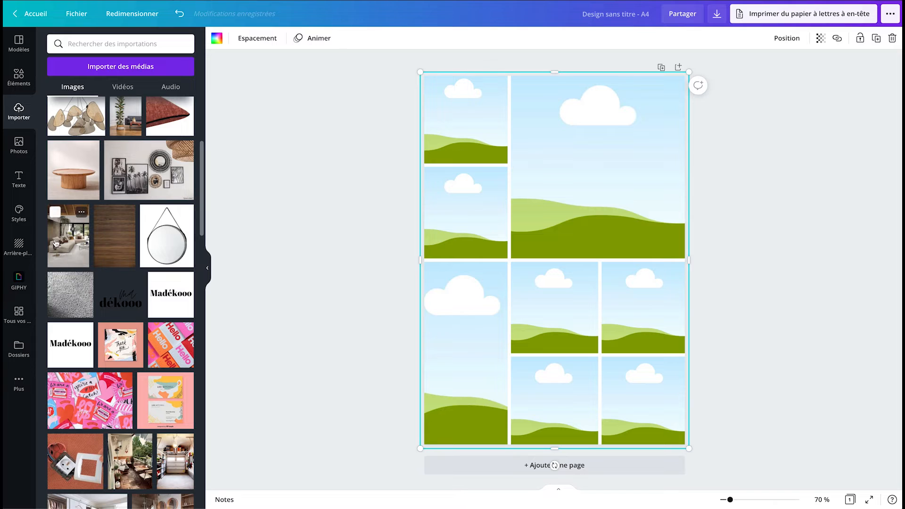
pyautogui.moveTo(69, 235); pyautogui.dragTo(524, 250)
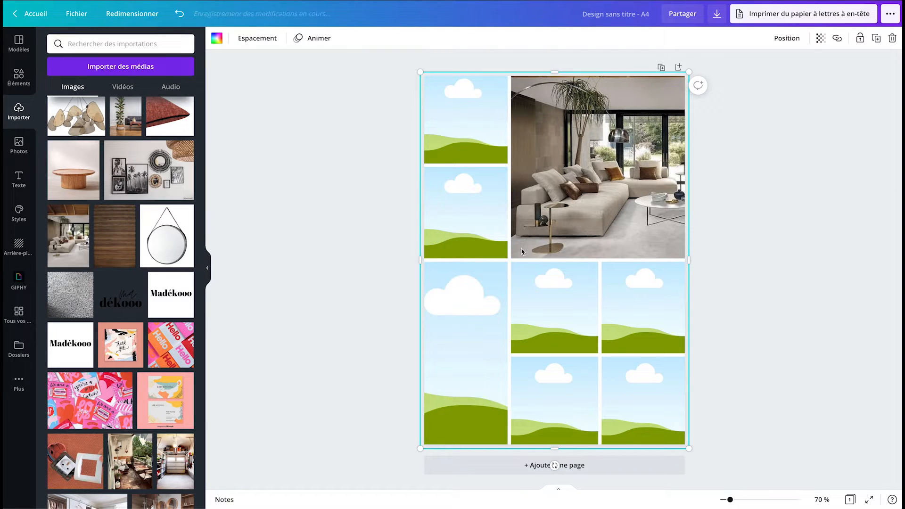
pyautogui.click(756, 251)
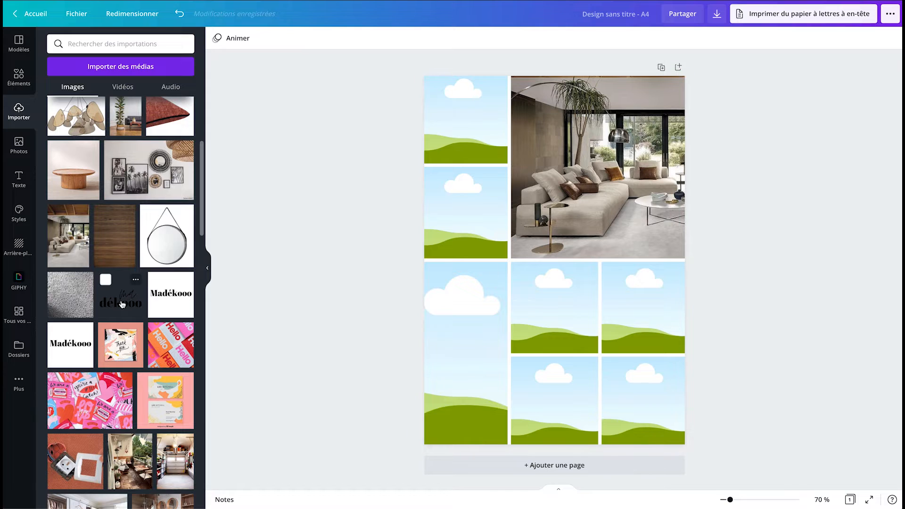
pyautogui.scroll(5, 121, 308)
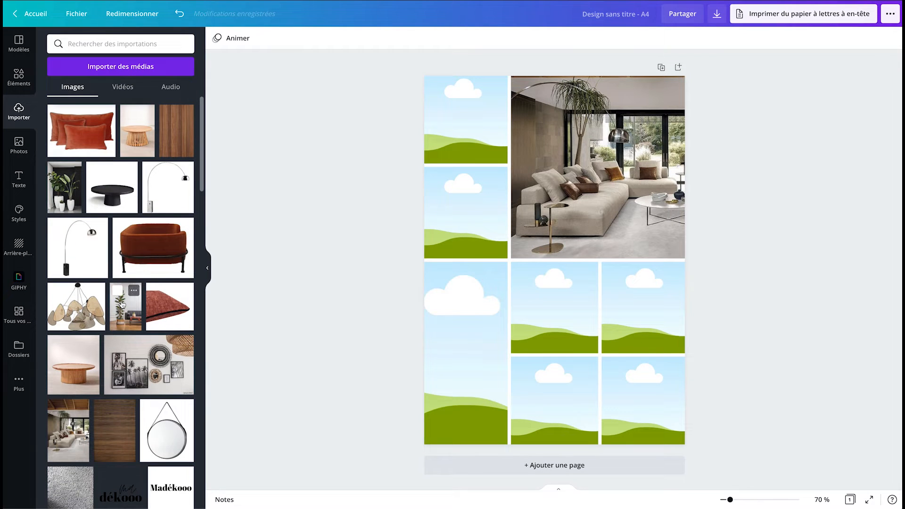
pyautogui.moveTo(175, 131); pyautogui.dragTo(490, 141)
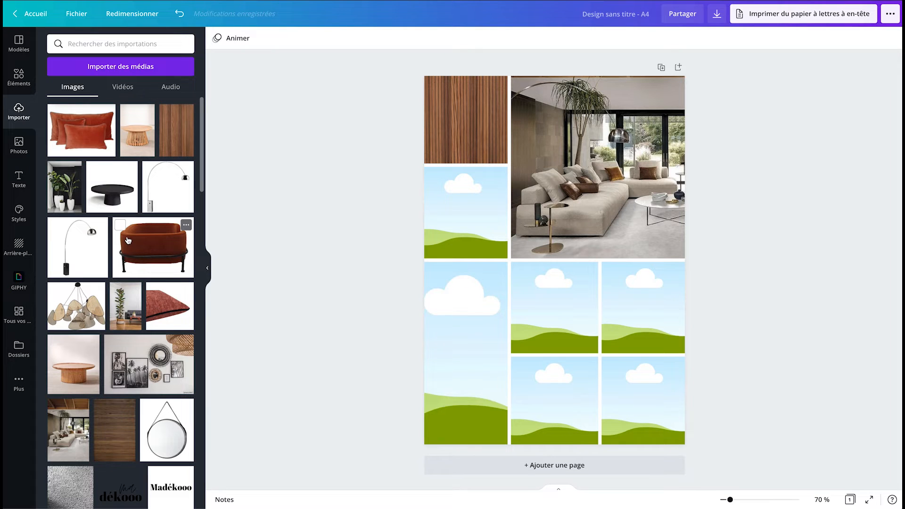
pyautogui.scroll(-1, 126, 244)
pyautogui.click(159, 287)
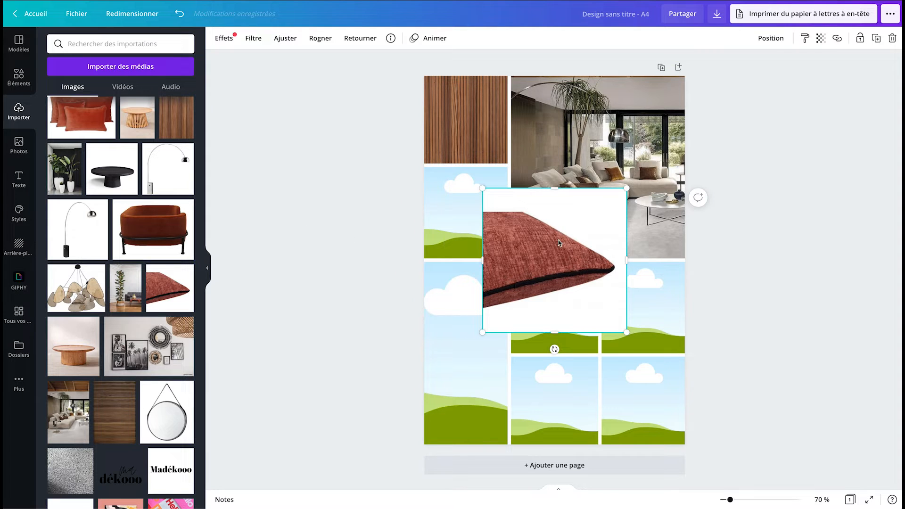
pyautogui.press('Delete')
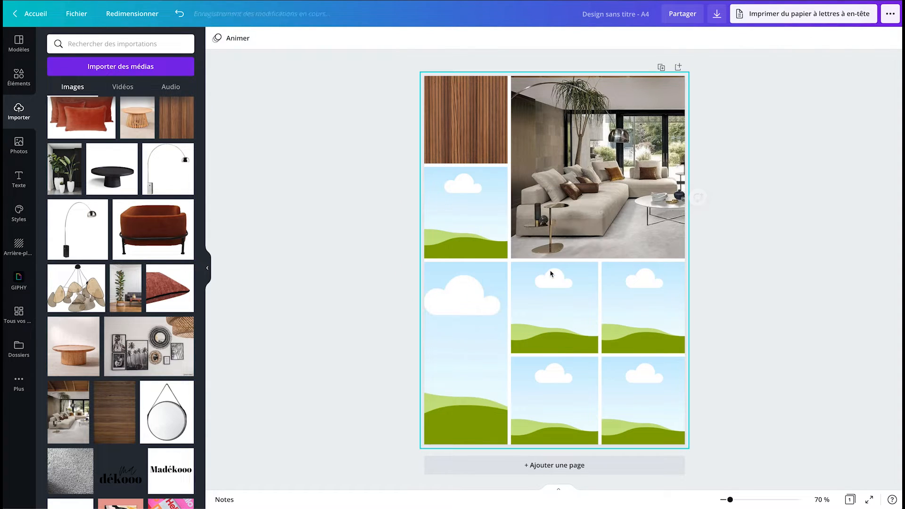
# Place the terracotta cushion image in the cell below the wood slats and enlarge it within the cell so its fabric fills the frame
pyautogui.moveTo(164, 291); pyautogui.dragTo(461, 222)
pyautogui.doubleClick(462, 218)
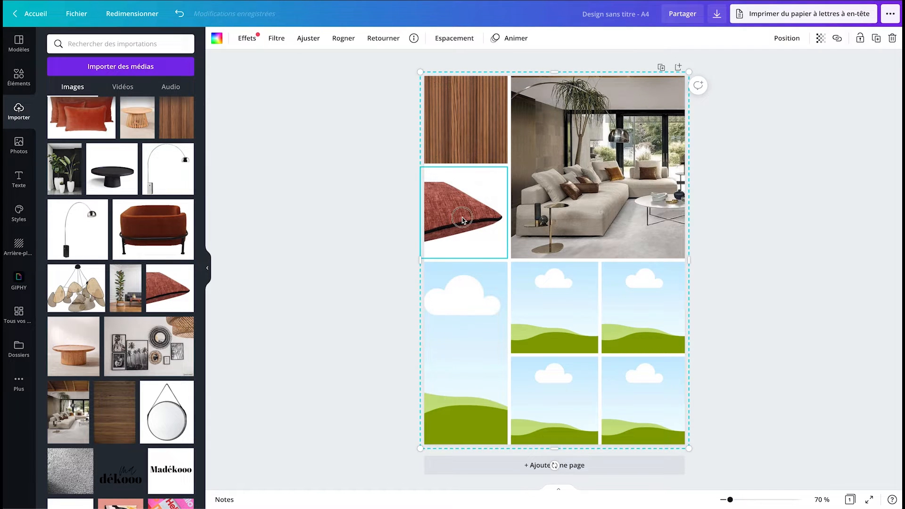
pyautogui.moveTo(512, 166); pyautogui.dragTo(567, 111)
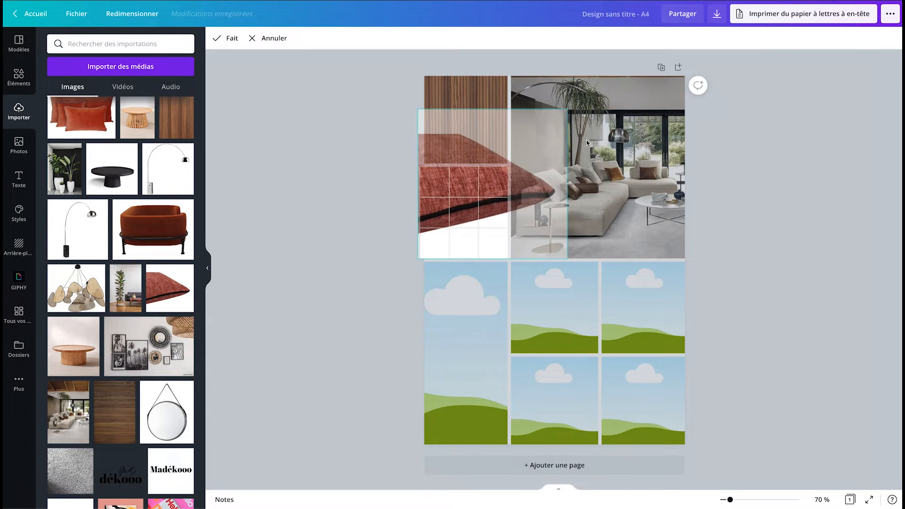
pyautogui.moveTo(567, 259); pyautogui.dragTo(627, 325)
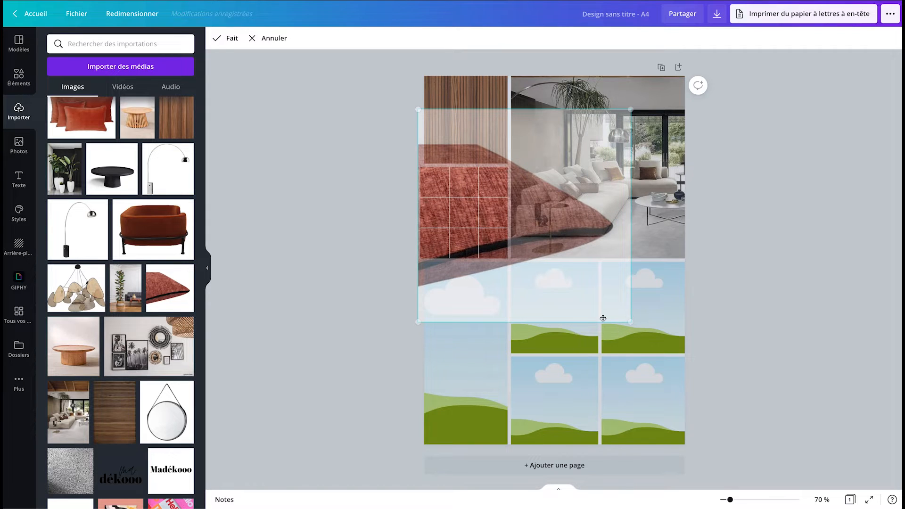
pyautogui.click(358, 218)
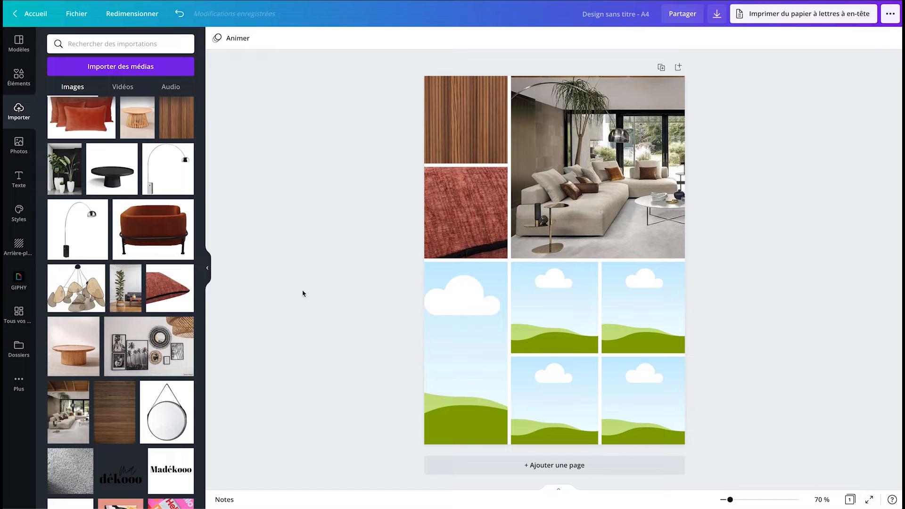
# Fill three small lower cells with the round wooden coffee table, the multi-shade pendant light and the round hanging mirror
pyautogui.moveTo(89, 327); pyautogui.dragTo(550, 386)
pyautogui.moveTo(76, 287); pyautogui.dragTo(633, 296)
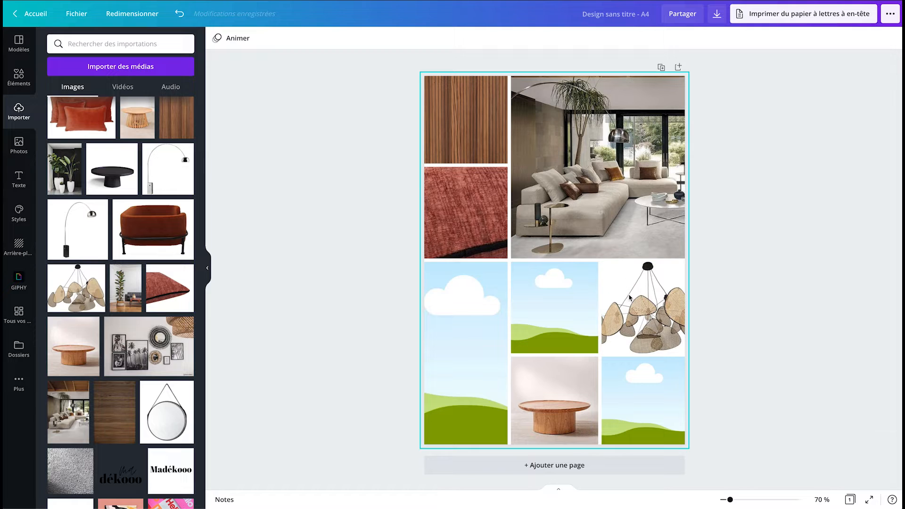
pyautogui.moveTo(167, 411); pyautogui.dragTo(547, 320)
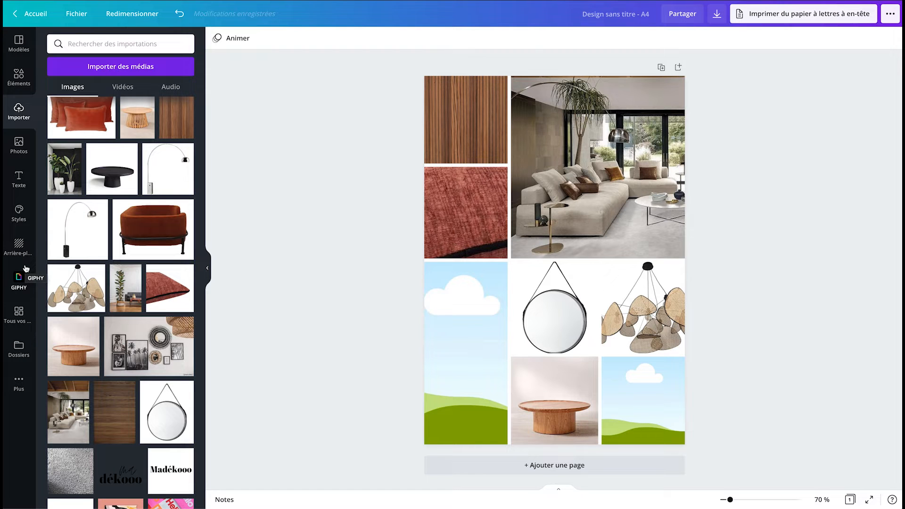
# Place the potted plants photo in the tall cell, shift its crop to the right, and fill the last empty cell with the dark horizontal wood image
pyautogui.moveTo(81, 174); pyautogui.dragTo(502, 371)
pyautogui.doubleClick(483, 363)
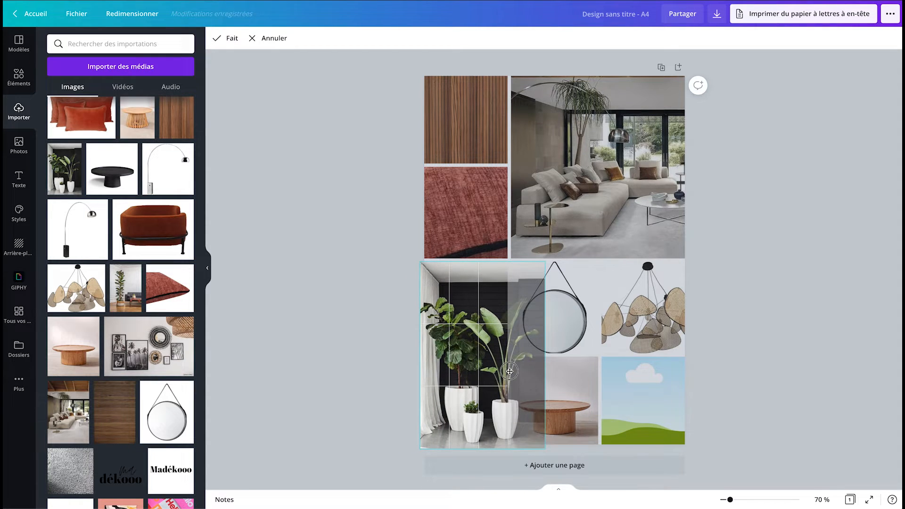
pyautogui.click(336, 344)
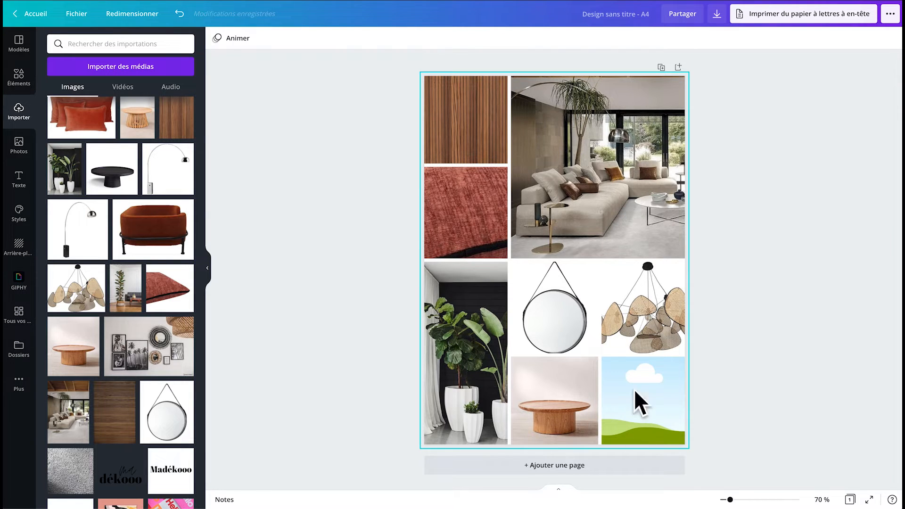
pyautogui.moveTo(115, 412); pyautogui.dragTo(641, 406)
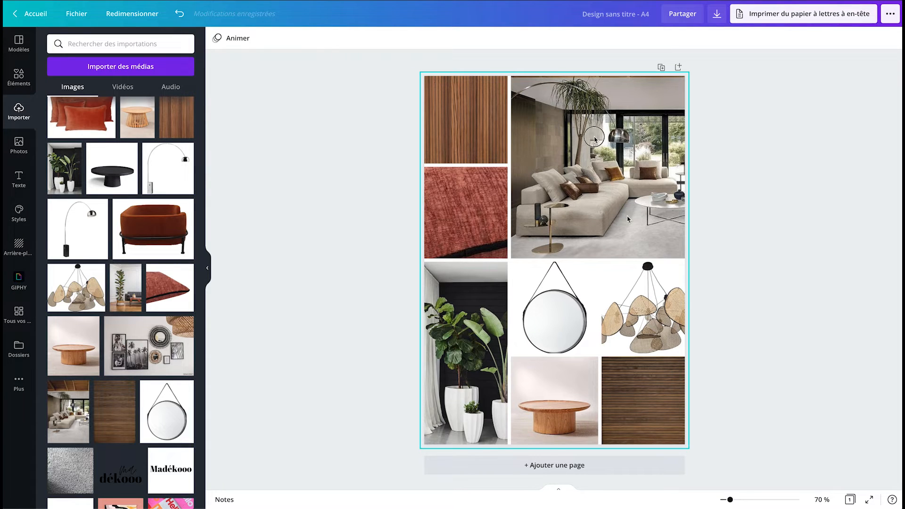
# Shift the living room photo's crop within its large grid cell so the image sits slightly higher
pyautogui.click(613, 172)
pyautogui.doubleClick(612, 184)
pyautogui.moveTo(633, 194); pyautogui.dragTo(631, 177)
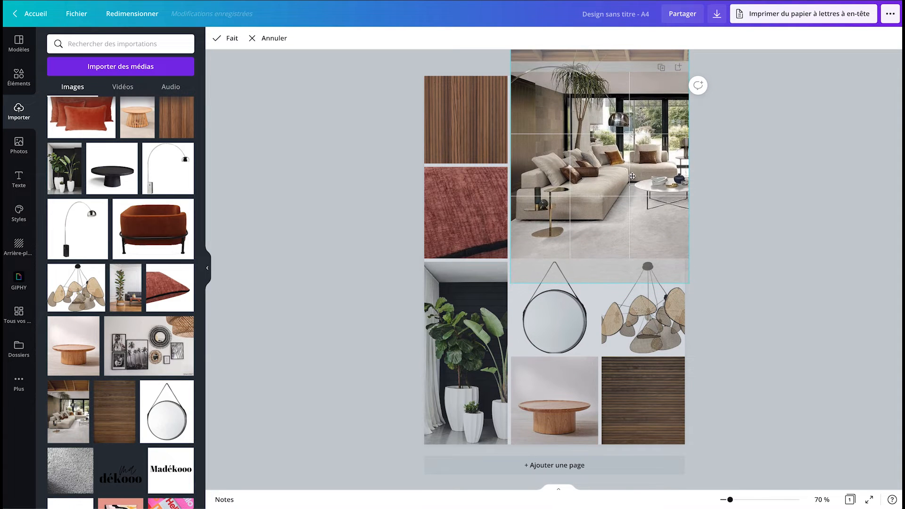
pyautogui.click(754, 192)
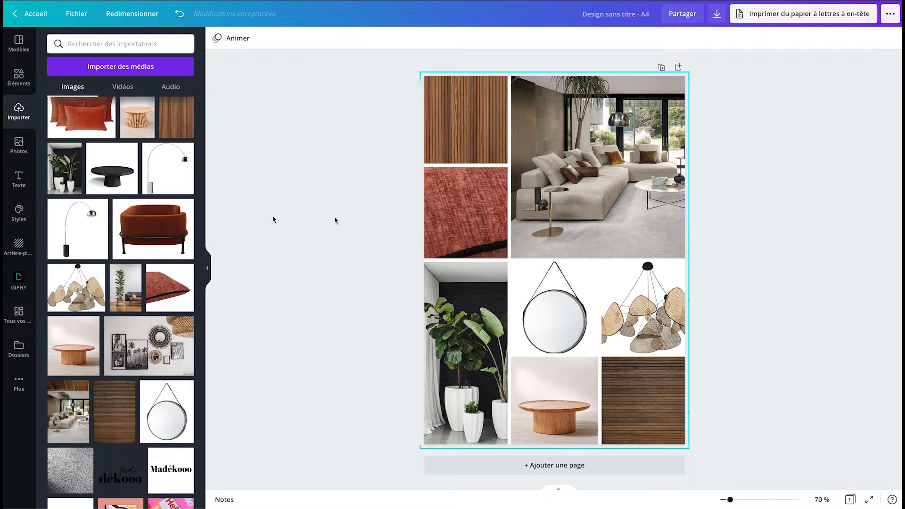
# Browse the font combinations and add the recently used "Thank you!" lettering to the page
pyautogui.click(21, 184)
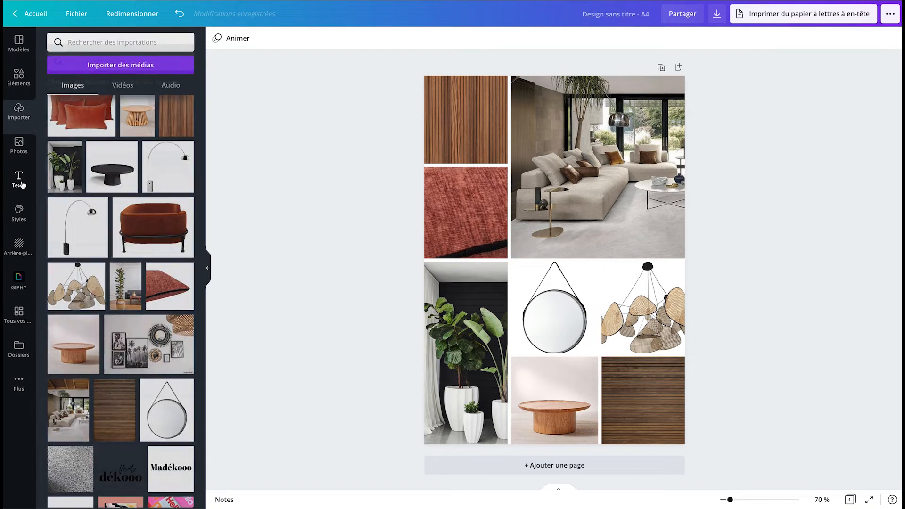
pyautogui.scroll(-6, 169, 249)
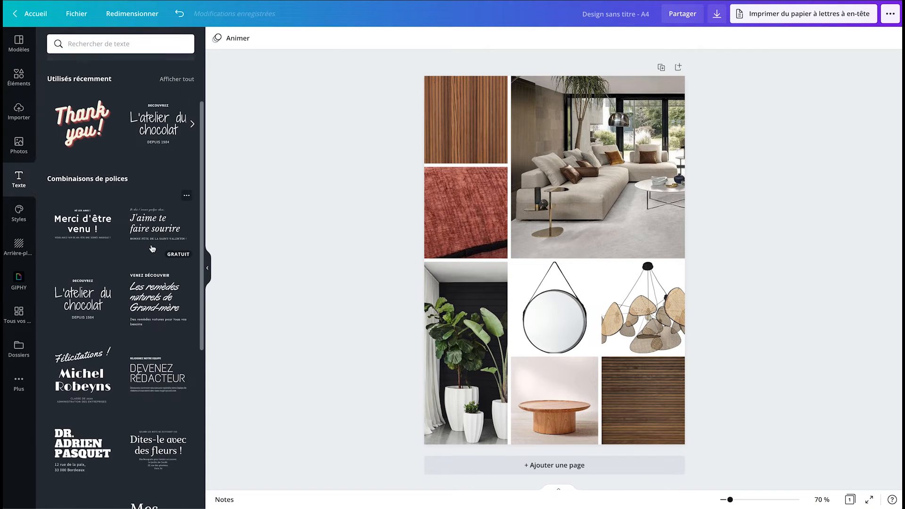
pyautogui.scroll(-5, 128, 287)
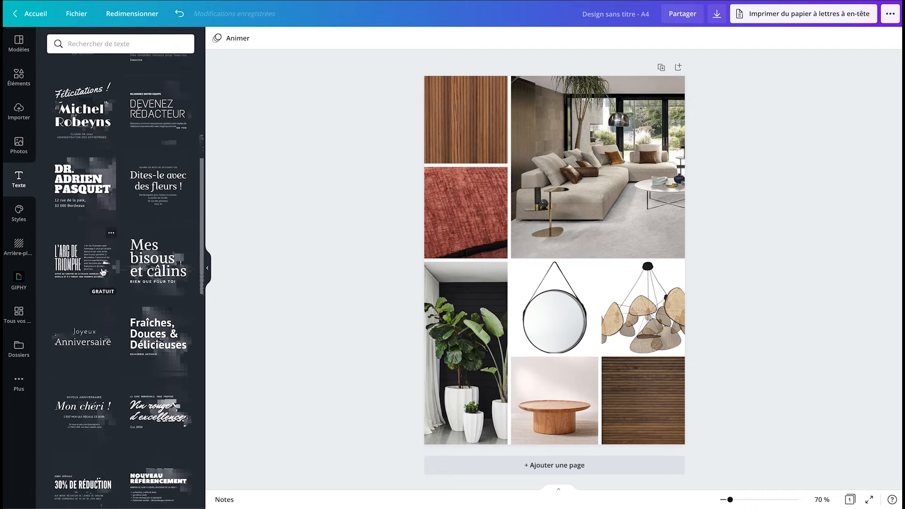
pyautogui.scroll(10, 103, 271)
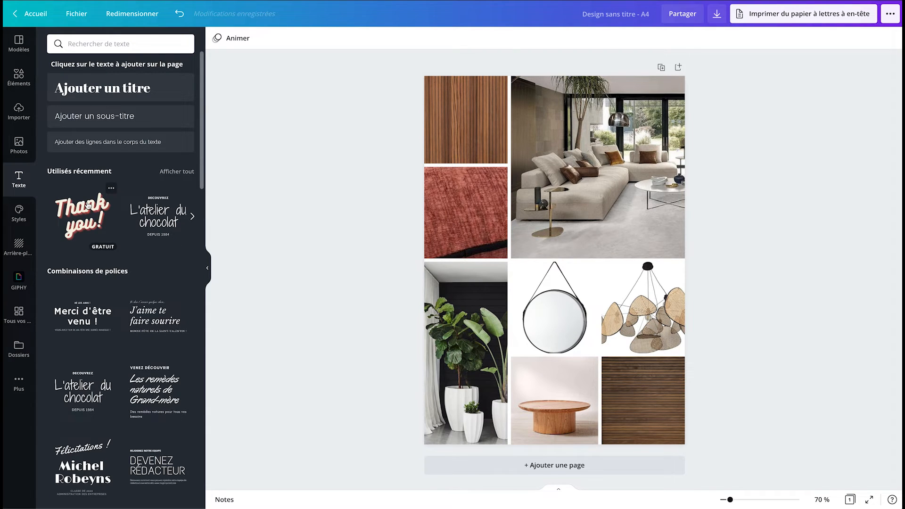
pyautogui.click(88, 205)
# Replace the two words of the lettering with "Salon" and "cosy"
pyautogui.click(580, 245)
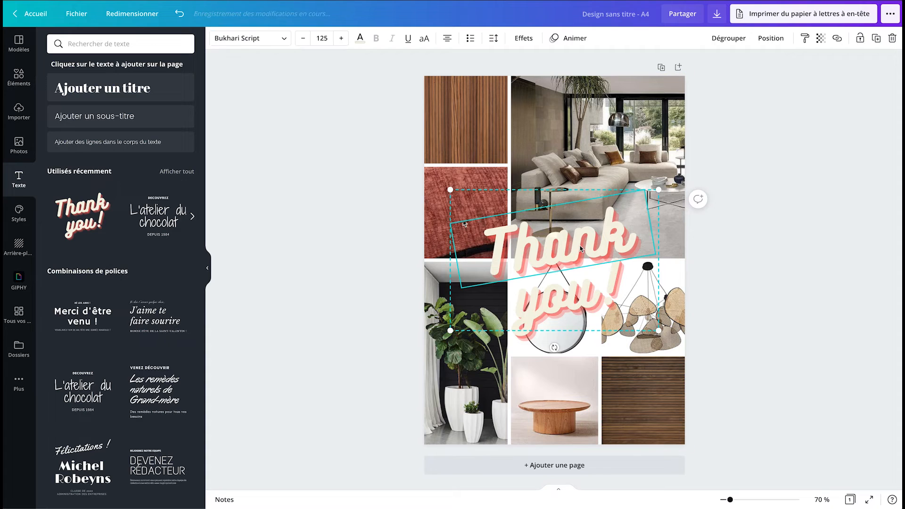
pyautogui.doubleClick(579, 245)
pyautogui.write('Salon')
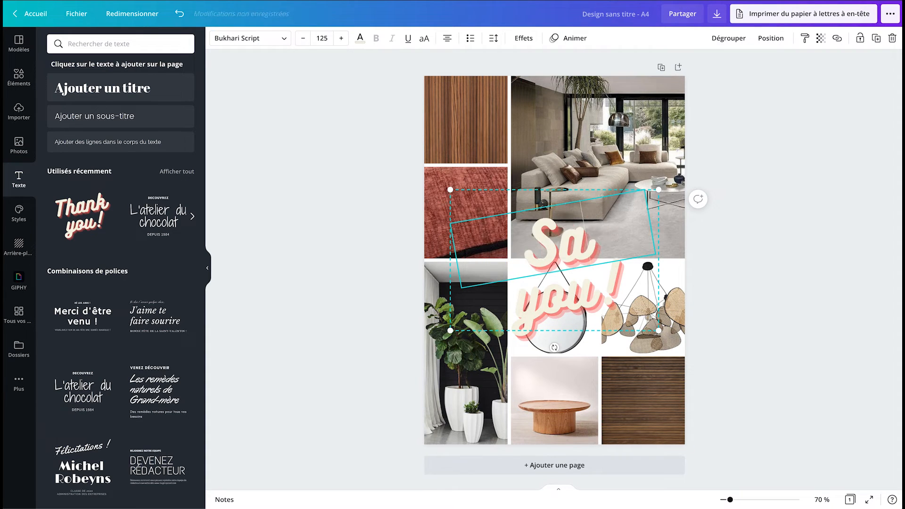
pyautogui.click(579, 289)
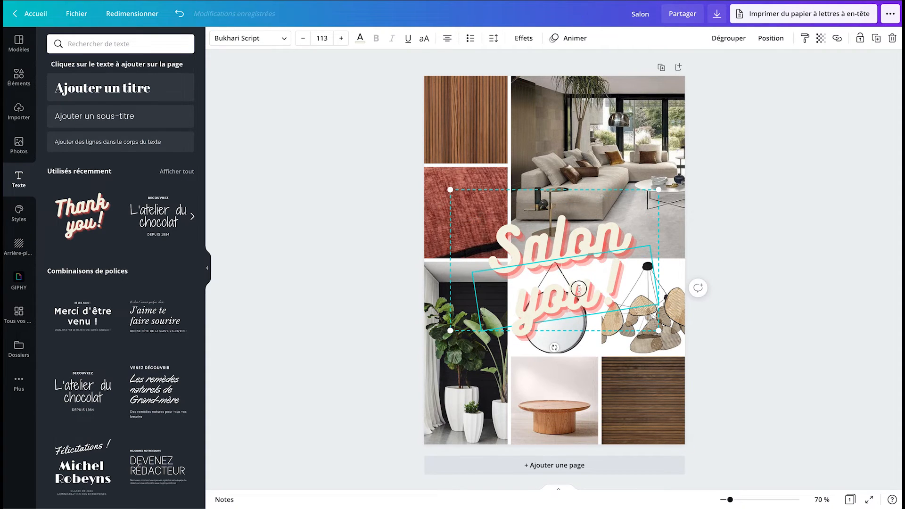
pyautogui.doubleClick(579, 289)
pyautogui.press('BackSpace')
pyautogui.write('cosy')
pyautogui.click(830, 285)
# Ungroup the "Salon" and "cosy" lettering into separate text elements
pyautogui.click(607, 248)
pyautogui.rightClick(607, 249)
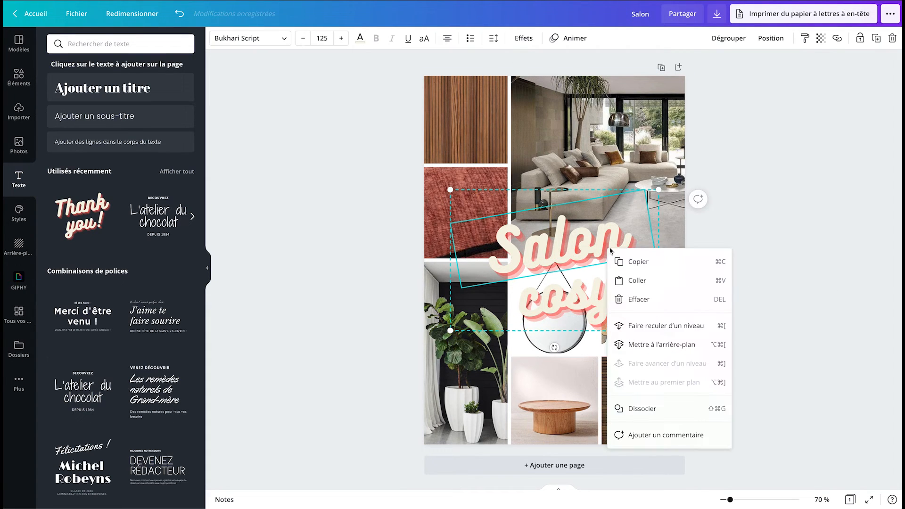
pyautogui.click(678, 408)
pyautogui.click(772, 292)
# Shrink "cosy" and arrange it just beneath "Salon", with the title overlapping the lower part of the living room photo
pyautogui.moveTo(553, 247); pyautogui.dragTo(507, 120)
pyautogui.moveTo(576, 305); pyautogui.dragTo(611, 229)
pyautogui.moveTo(693, 229); pyautogui.dragTo(626, 262)
pyautogui.moveTo(535, 100); pyautogui.dragTo(643, 211)
pyautogui.click(790, 255)
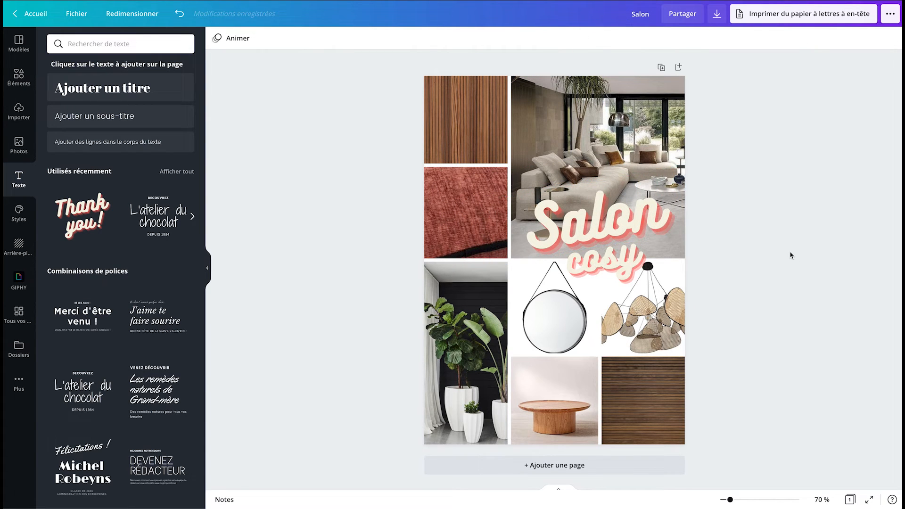
pyautogui.moveTo(623, 263); pyautogui.dragTo(622, 261)
pyautogui.click(778, 268)
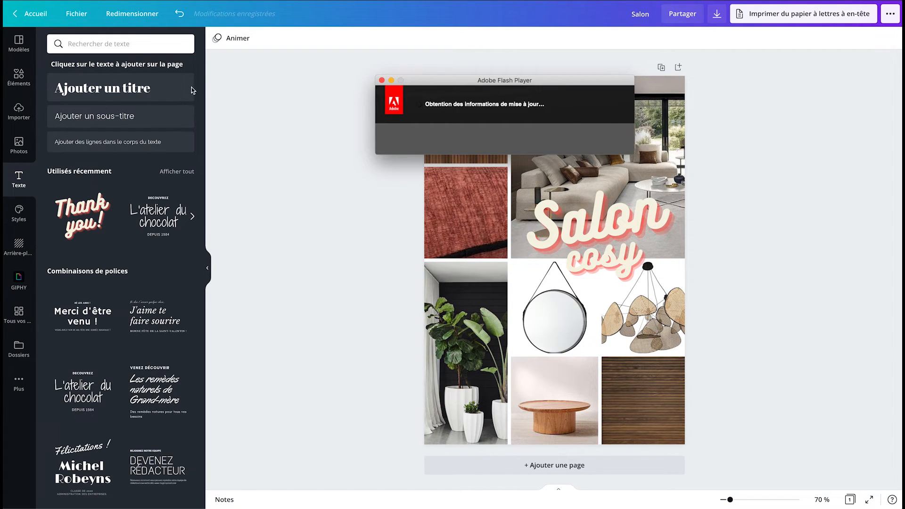
# Dismiss the Adobe Flash Player update window and search the elements for "cercle"
pyautogui.click(382, 81)
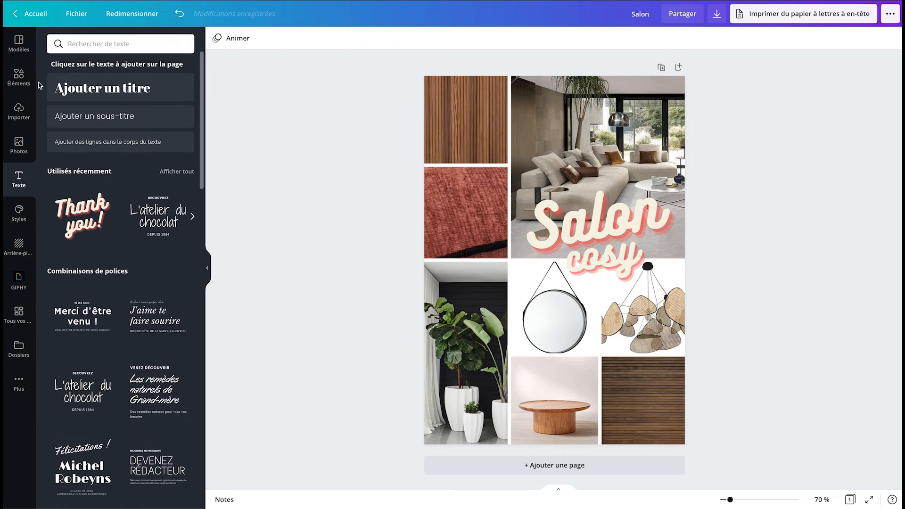
pyautogui.click(23, 81)
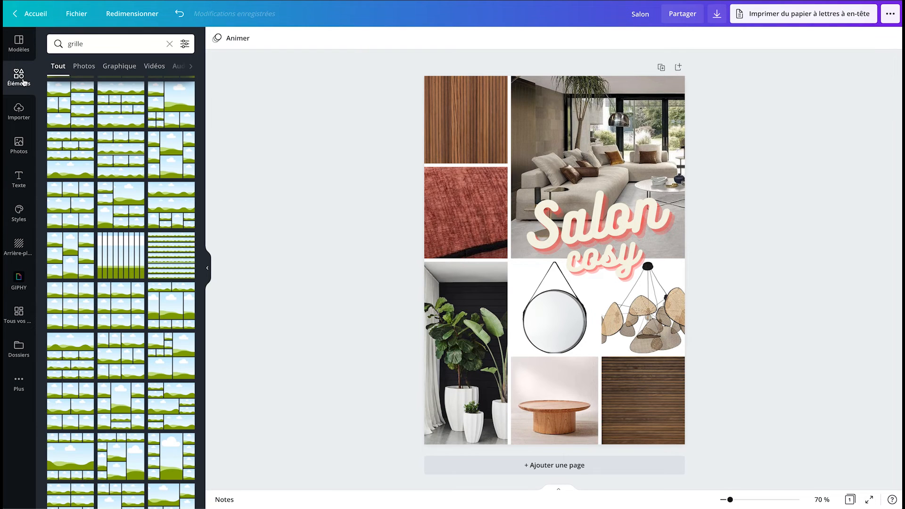
pyautogui.click(90, 42)
pyautogui.write('cercle')
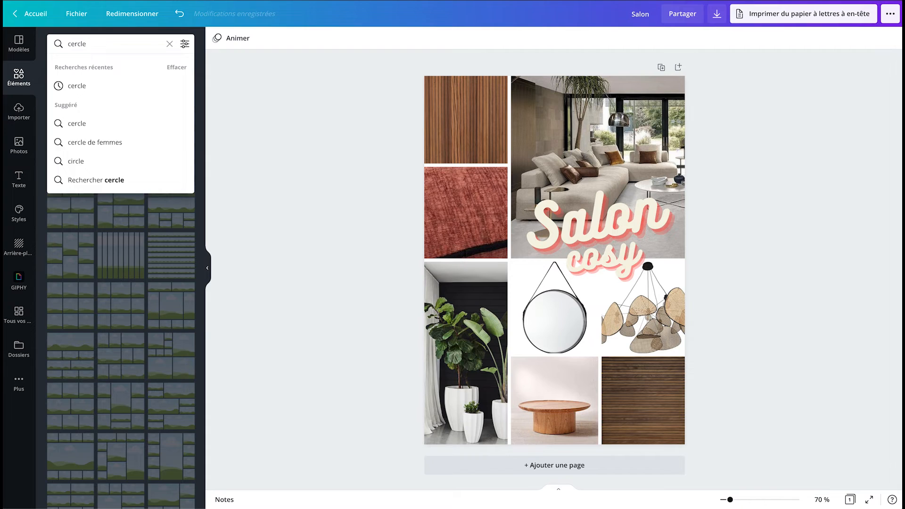
pyautogui.press('Return')
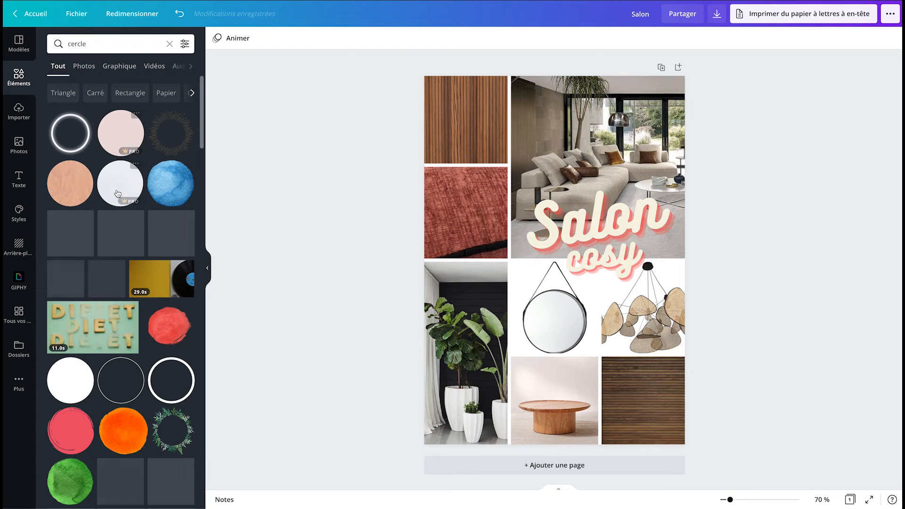
# Add a plain white circle, shrink it and place it over the gap between the wood slats and the living room photo
pyautogui.scroll(-3, 118, 193)
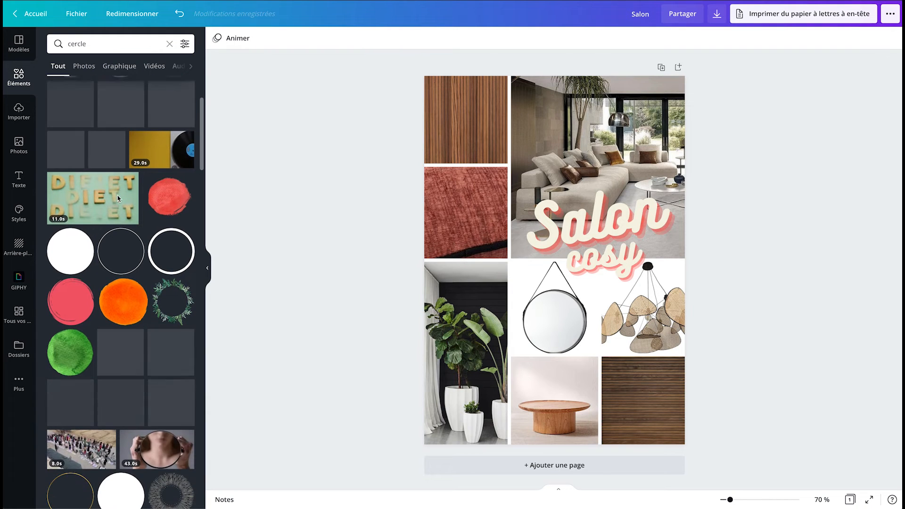
pyautogui.scroll(-5, 125, 227)
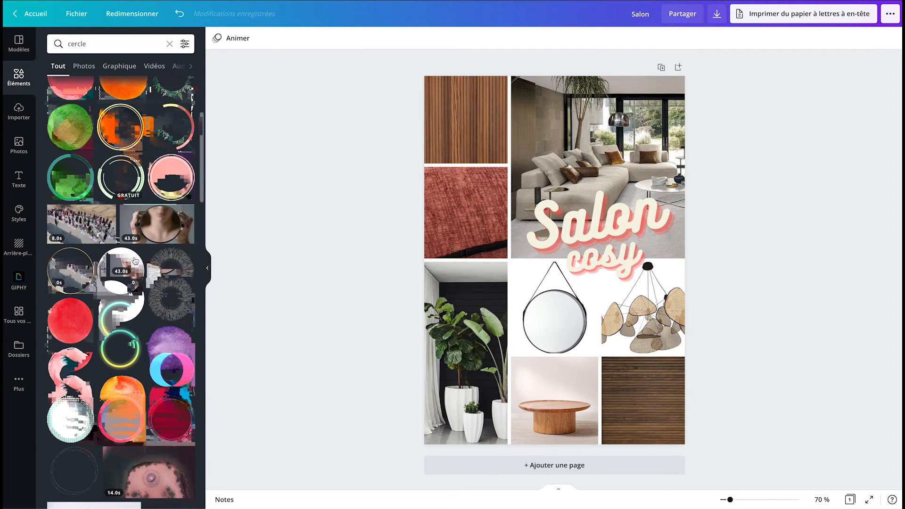
pyautogui.moveTo(134, 260); pyautogui.dragTo(488, 235)
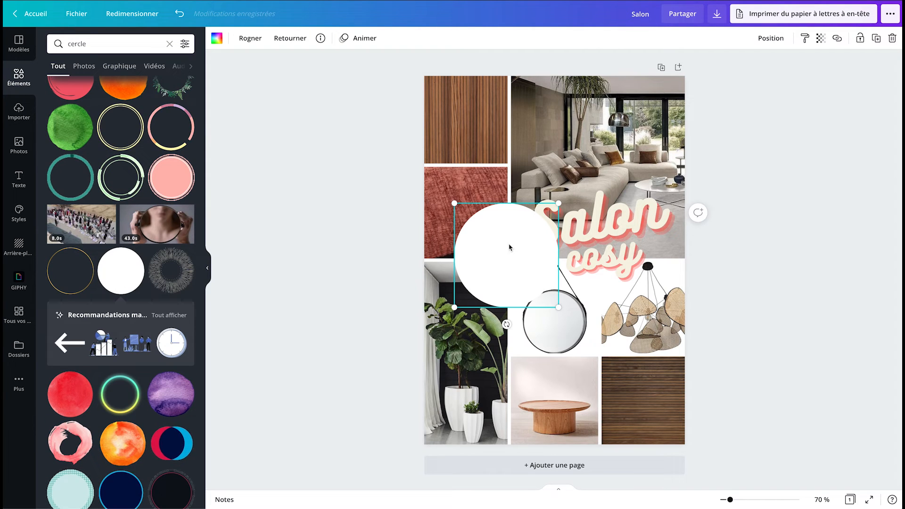
pyautogui.moveTo(558, 307); pyautogui.dragTo(509, 149)
# Duplicate the small circle three times and line up the copies in an evenly spaced vertical column of four
pyautogui.click(877, 39)
pyautogui.click(876, 38)
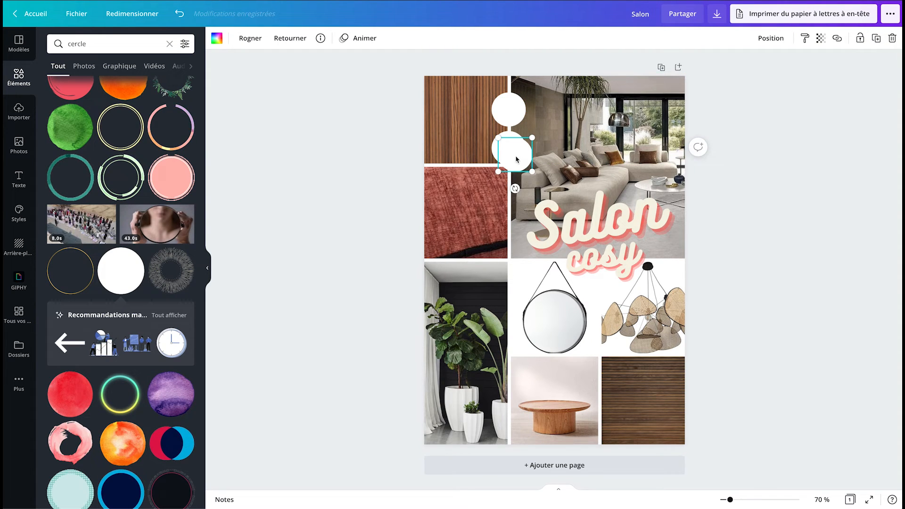
pyautogui.moveTo(504, 197); pyautogui.dragTo(498, 228)
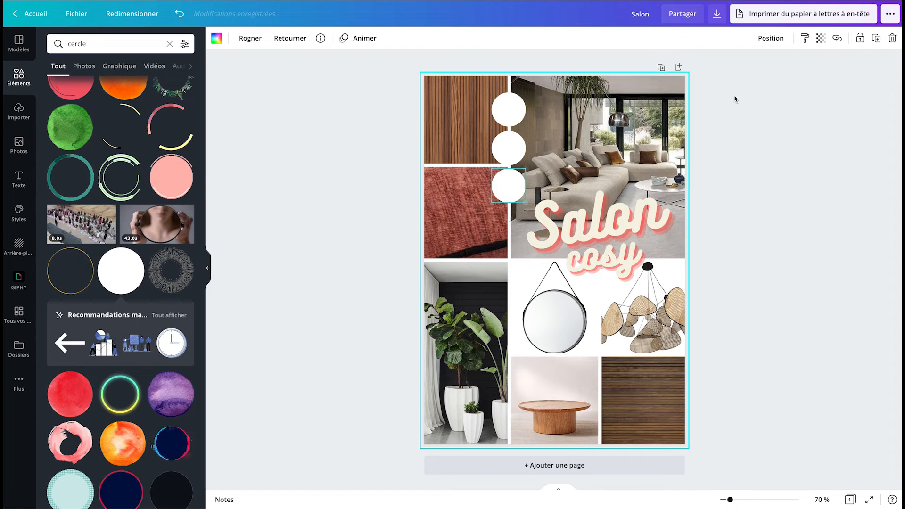
pyautogui.click(876, 38)
pyautogui.moveTo(514, 193); pyautogui.dragTo(512, 230)
pyautogui.click(698, 216)
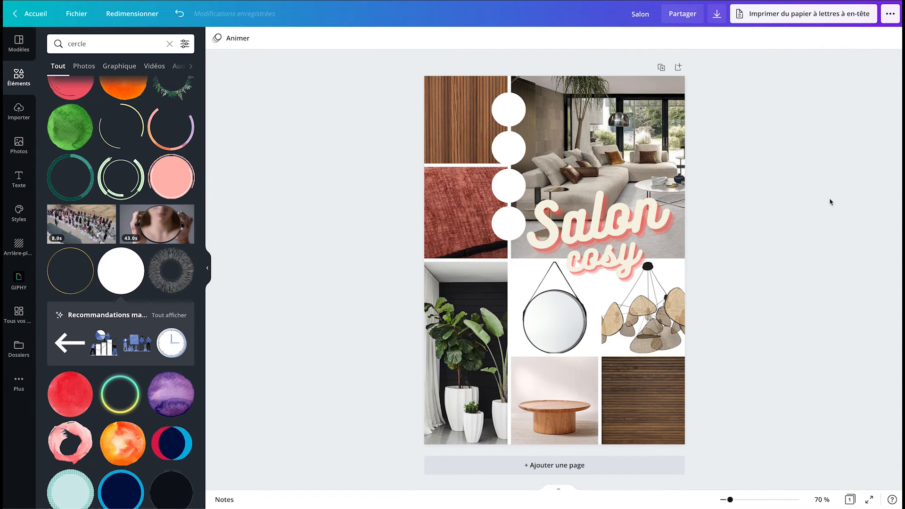
# Recolour the top circle light terracotta from the cushion photo's colours and the second circle dark green from the plants photo's colours
pyautogui.click(508, 109)
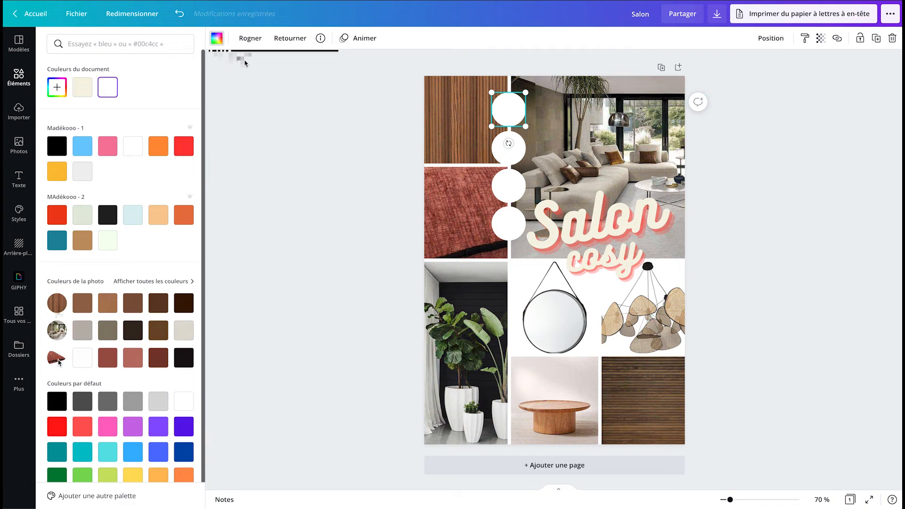
pyautogui.click(155, 282)
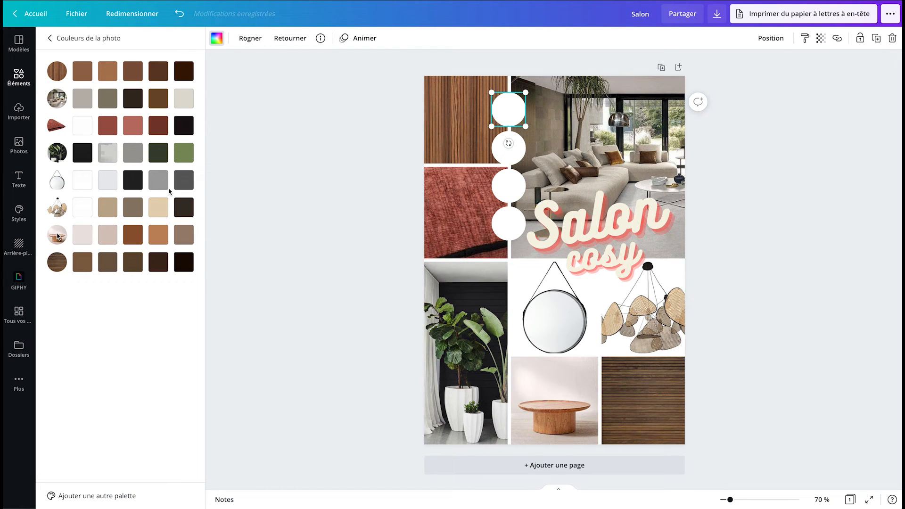
pyautogui.click(136, 132)
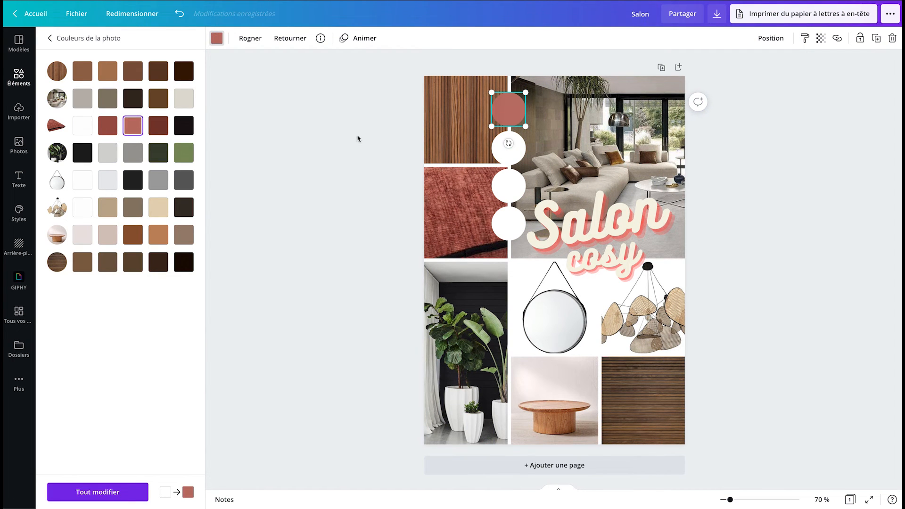
pyautogui.click(500, 157)
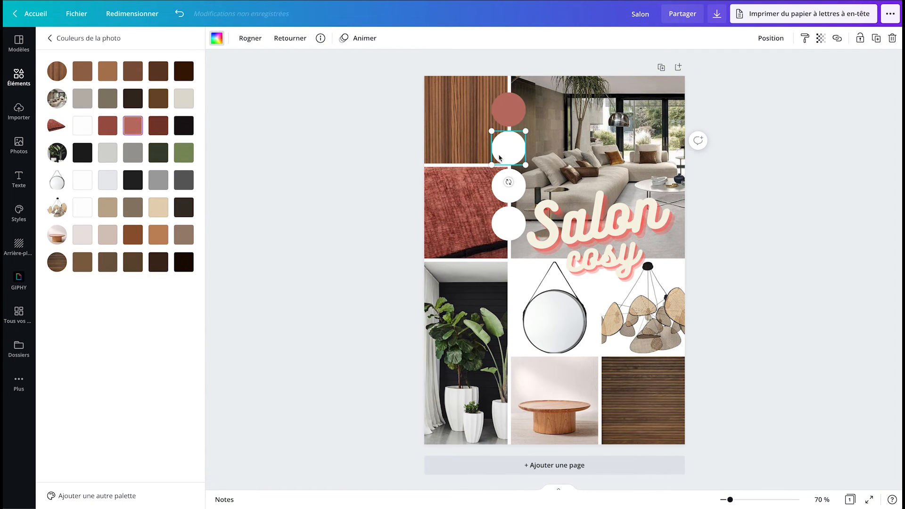
pyautogui.click(162, 156)
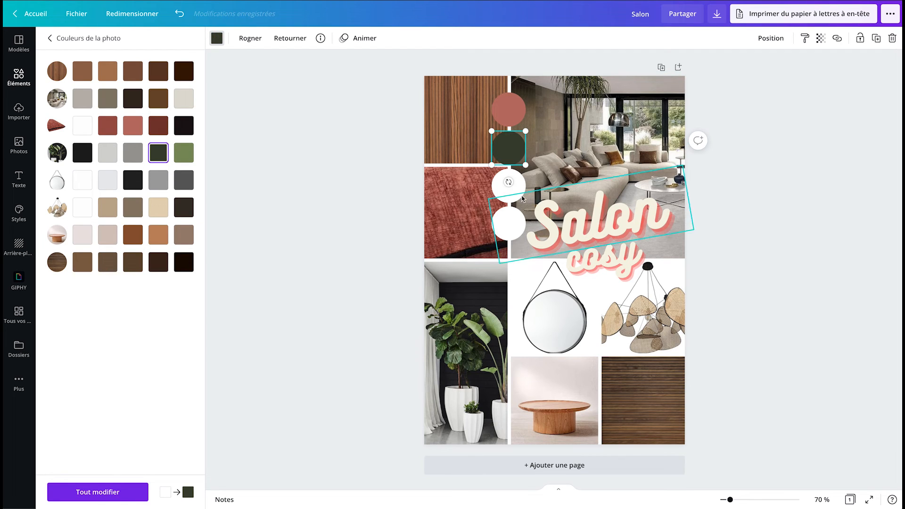
# Recolour the third circle pale grey from the mirror image's colours and the fourth light beige from the pendant light's, then collapse the side panel
pyautogui.click(514, 197)
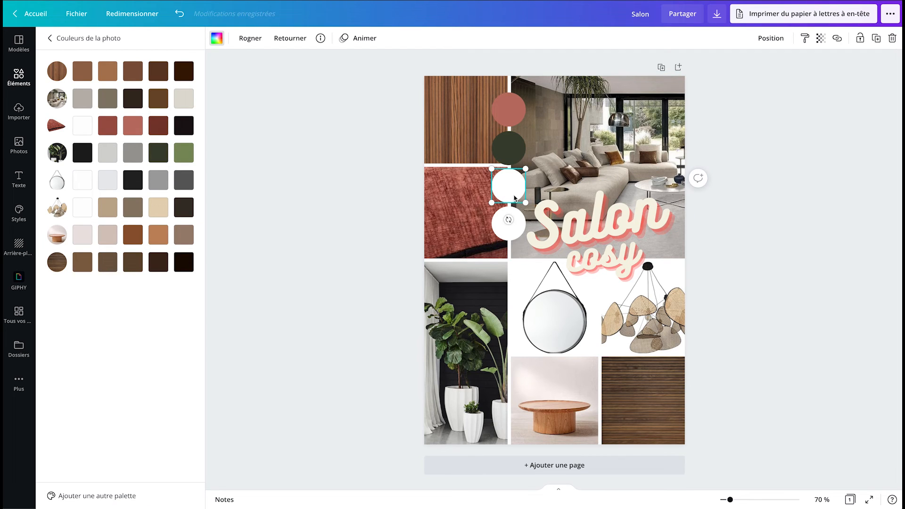
pyautogui.click(109, 156)
pyautogui.click(111, 178)
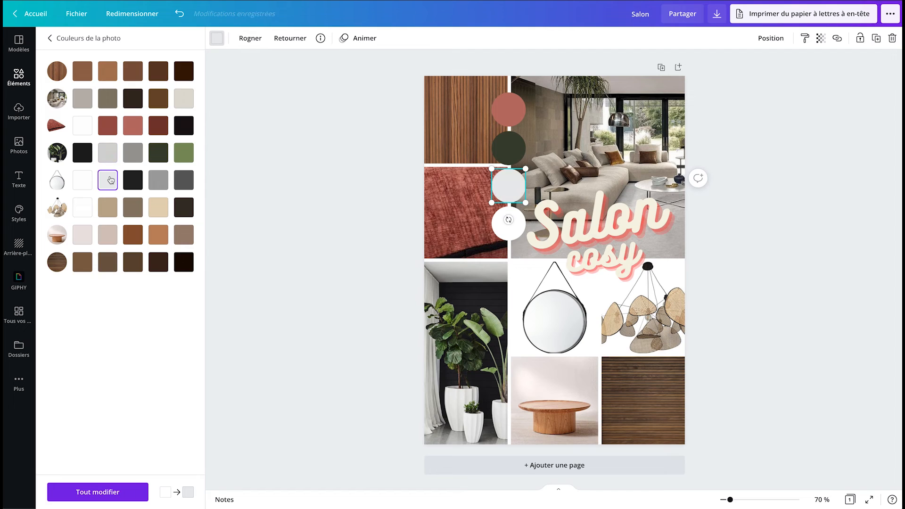
pyautogui.click(519, 234)
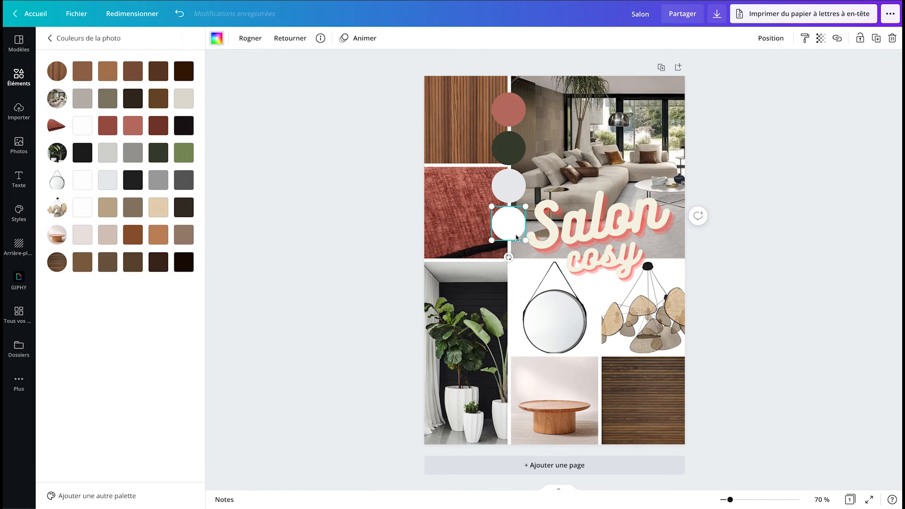
pyautogui.click(164, 213)
pyautogui.click(161, 235)
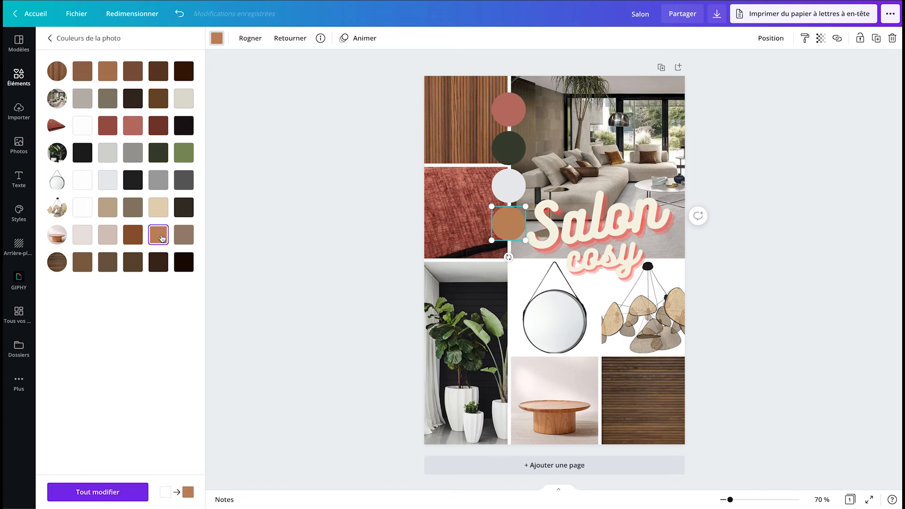
pyautogui.click(160, 211)
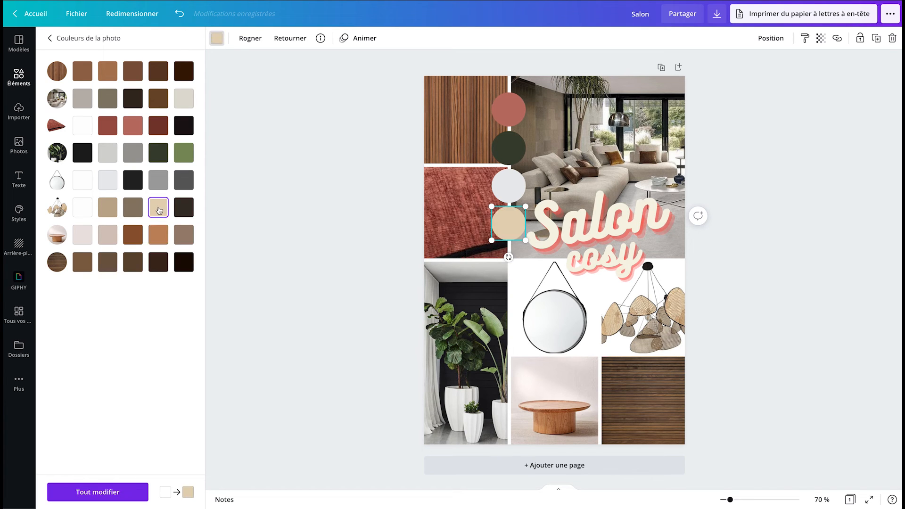
pyautogui.click(337, 236)
pyautogui.click(387, 223)
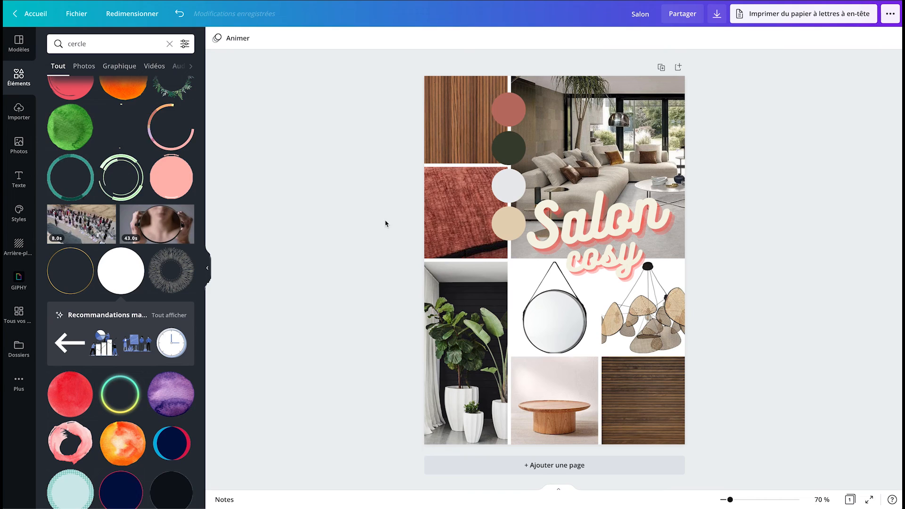
pyautogui.click(208, 267)
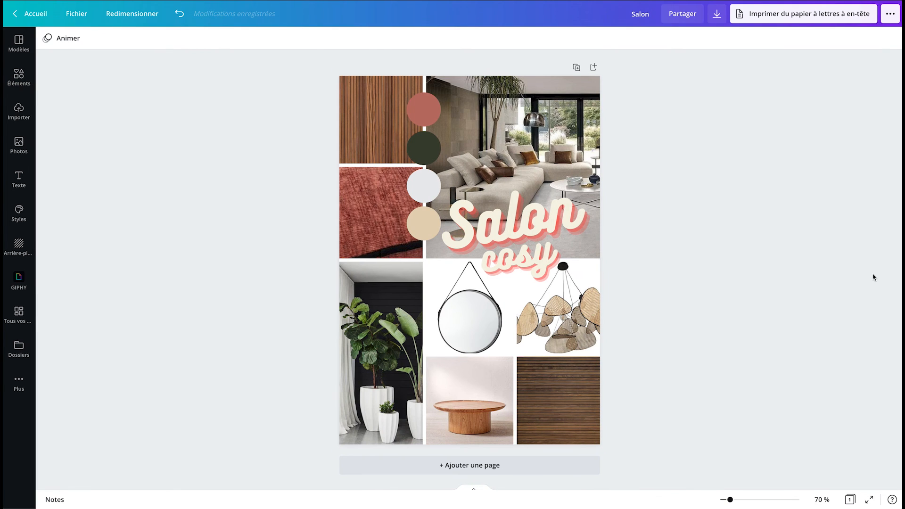